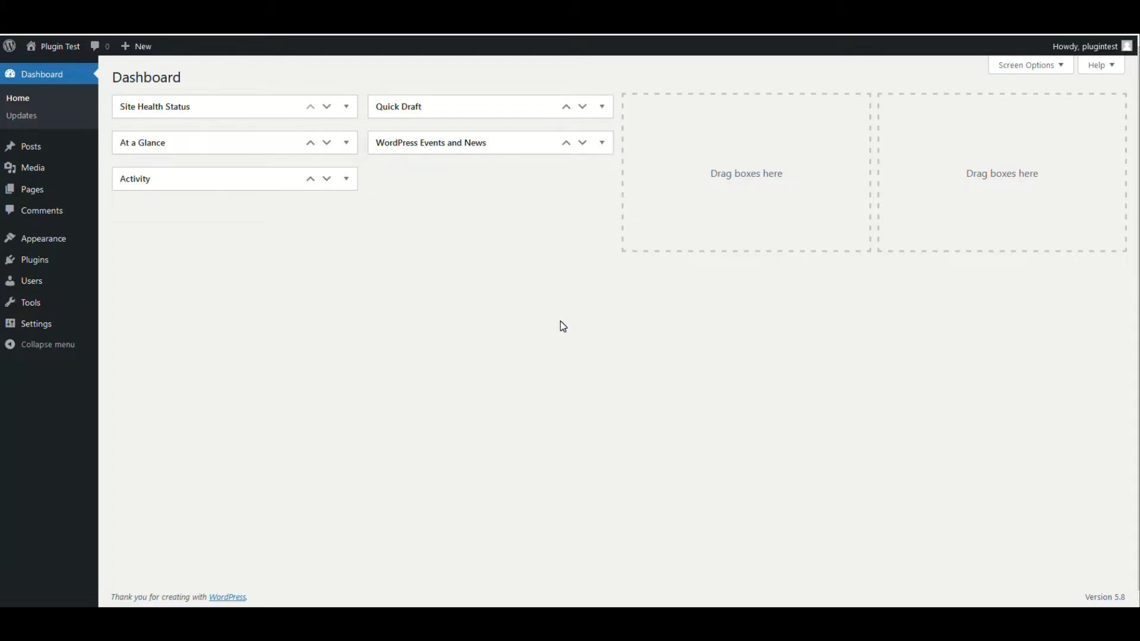
Step: Search the plugin directory for 'instantio', then install and activate Instantio Lite
mouse_move(71, 269)
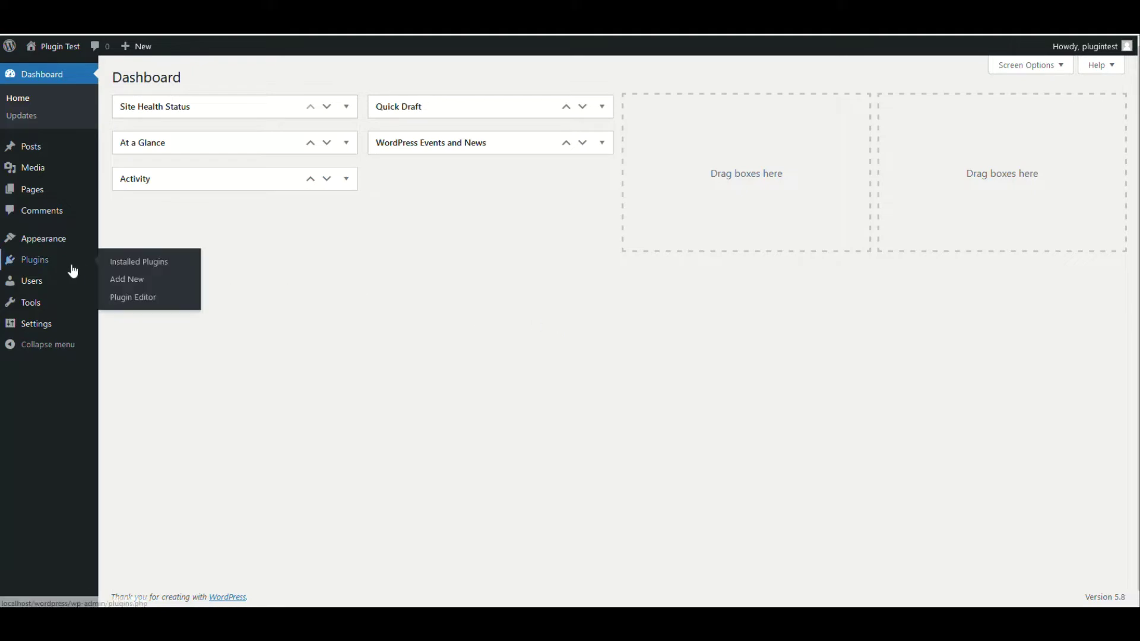
left_click(131, 284)
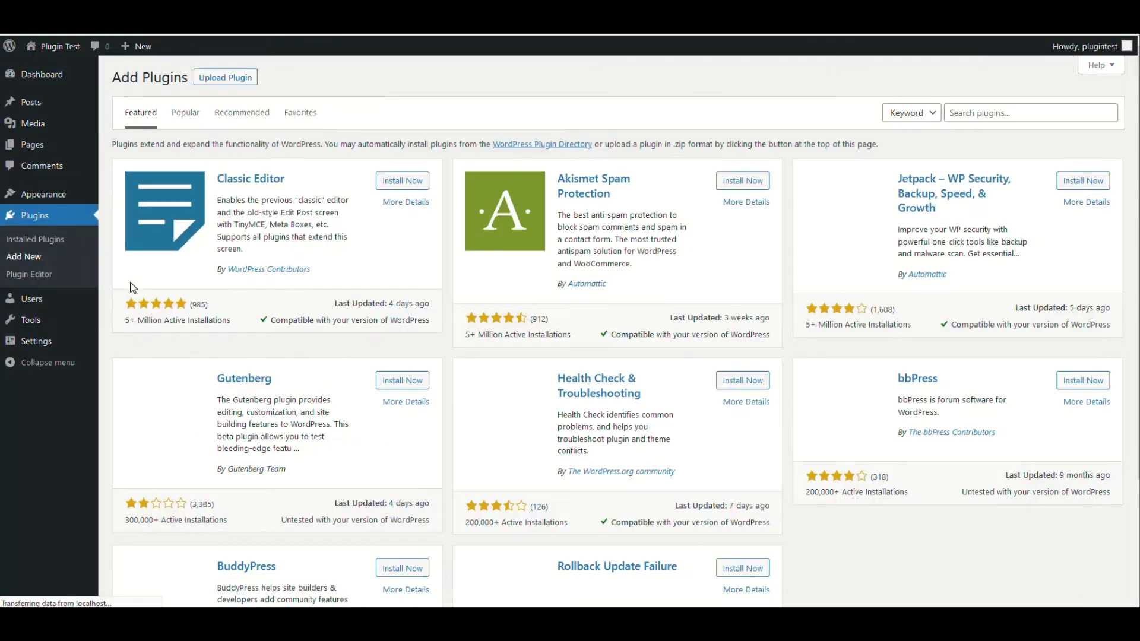
type("ib")
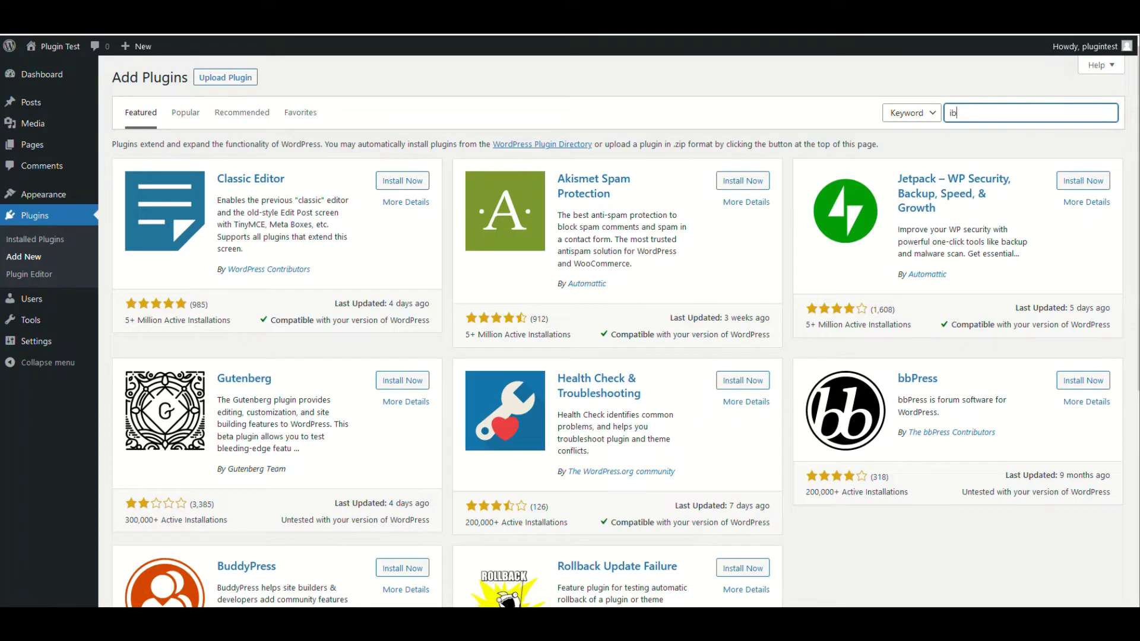
key("BackSpace")
type("nstantio")
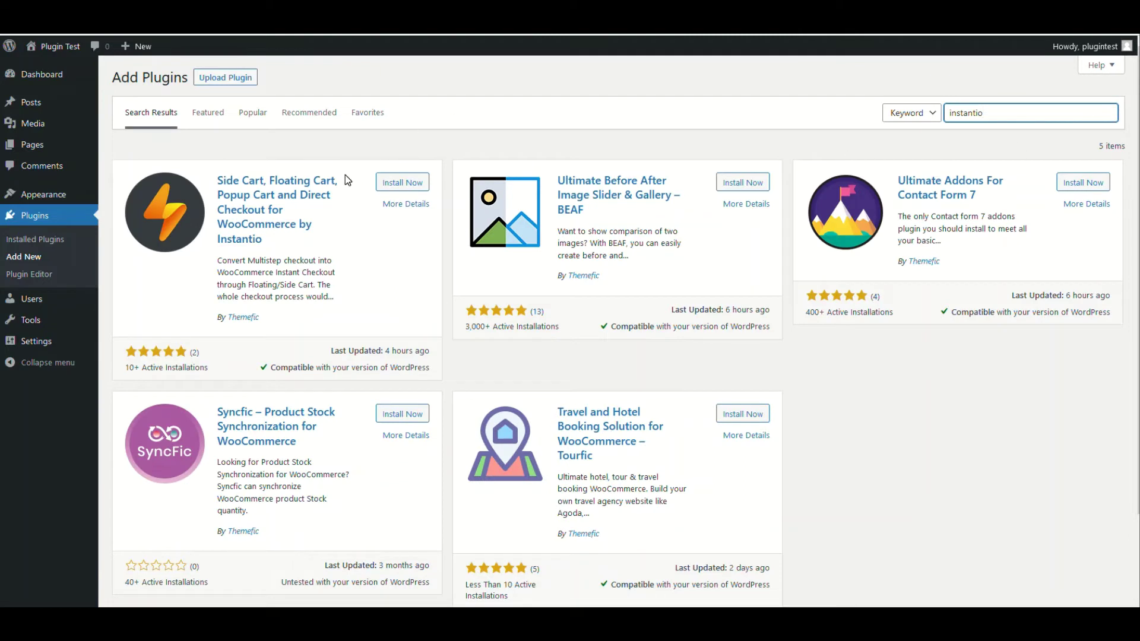
left_click(416, 186)
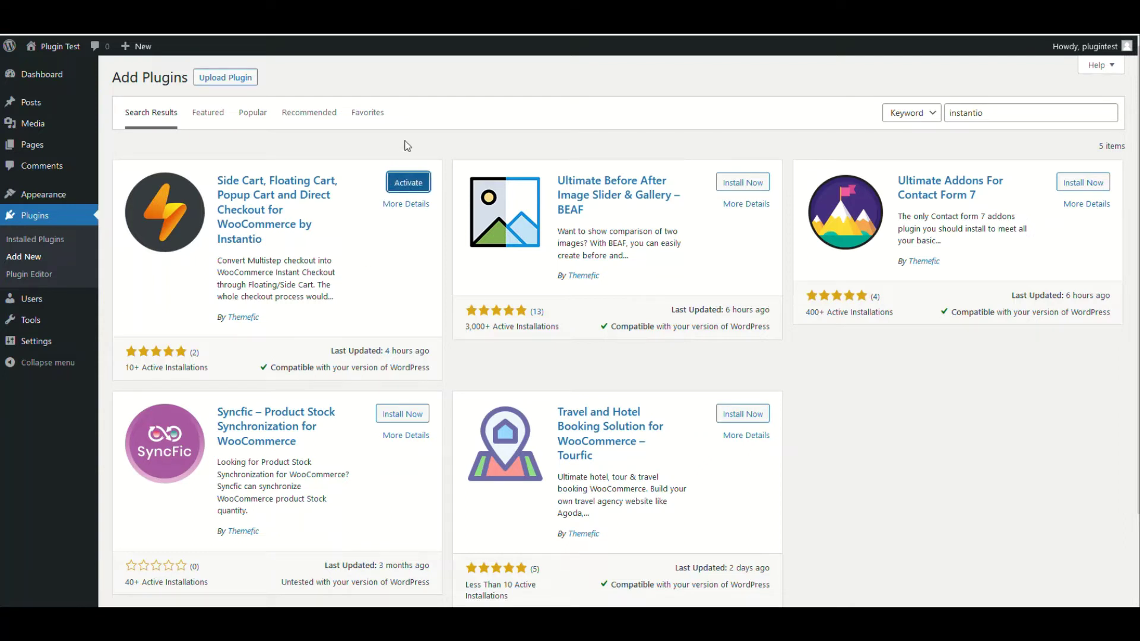
left_click(409, 183)
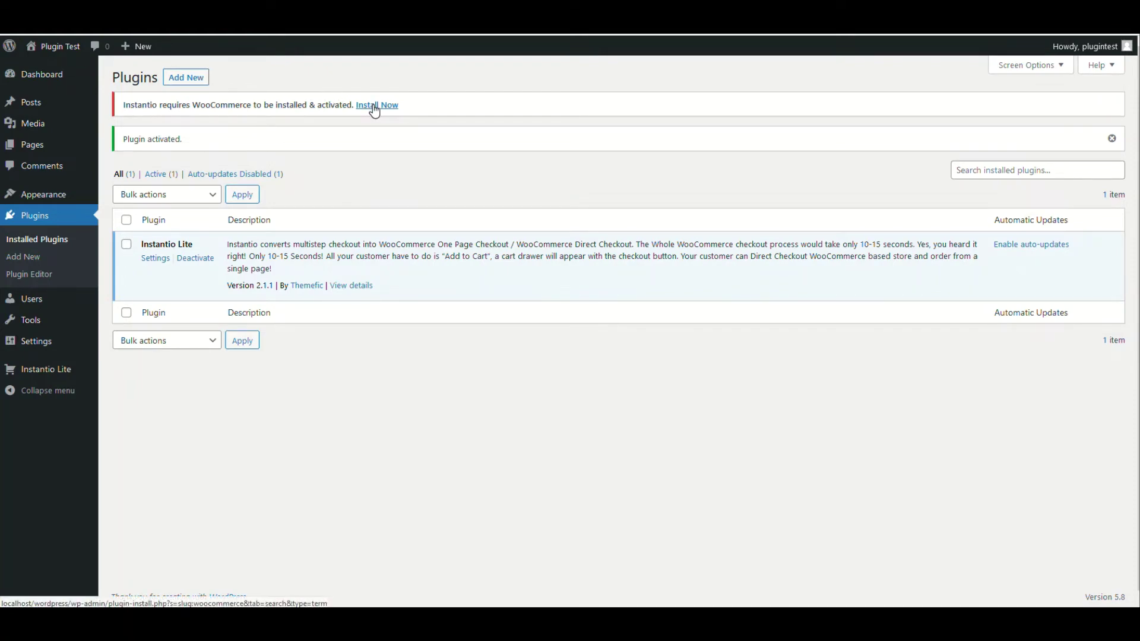
Step: Install WooCommerce from the Instantio requirement notice and activate it
left_click(374, 107)
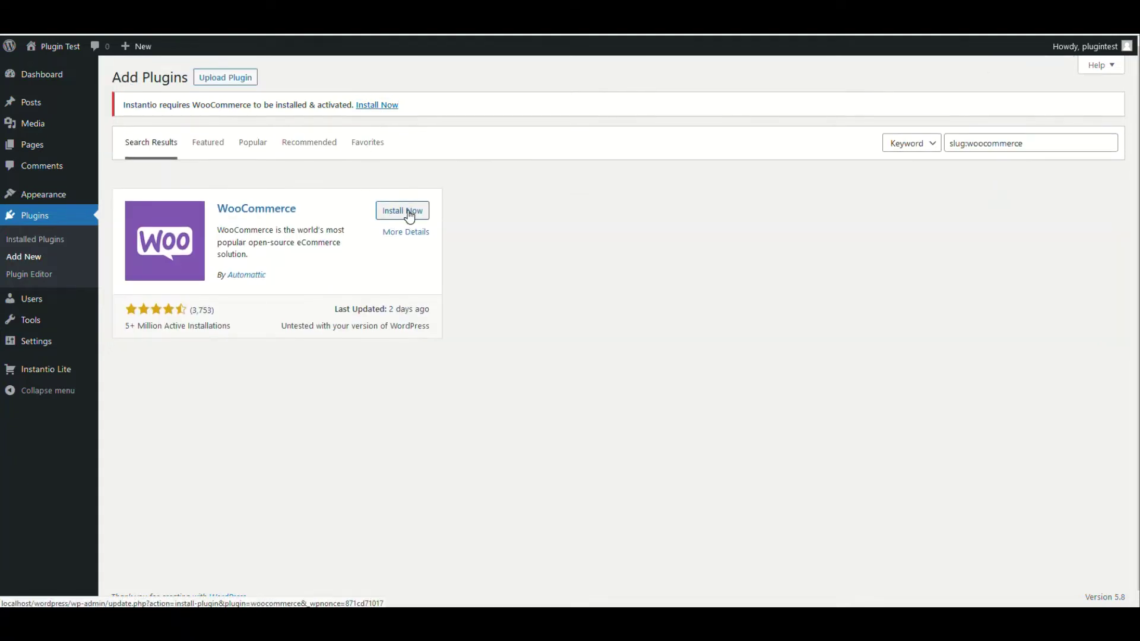
left_click(408, 213)
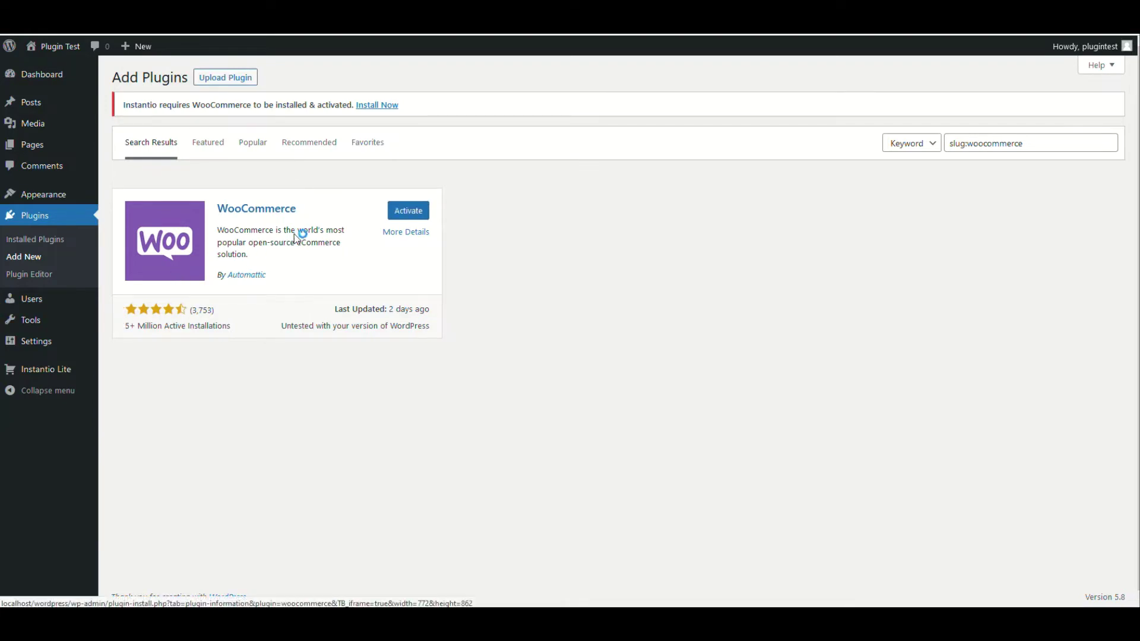
left_click(411, 218)
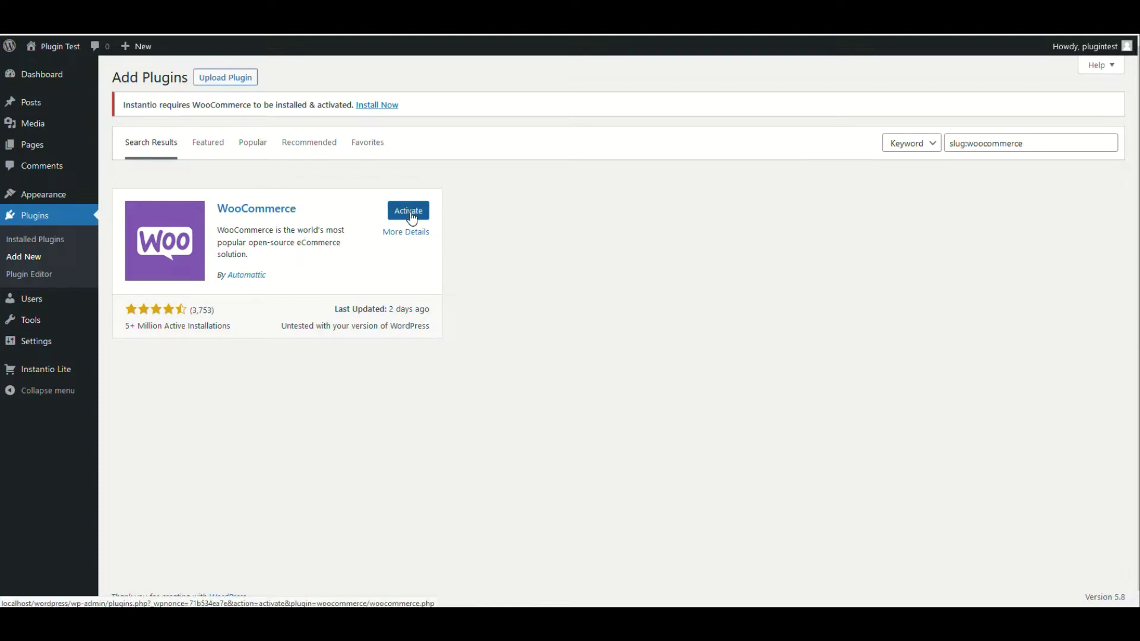
left_click(411, 218)
left_click(409, 214)
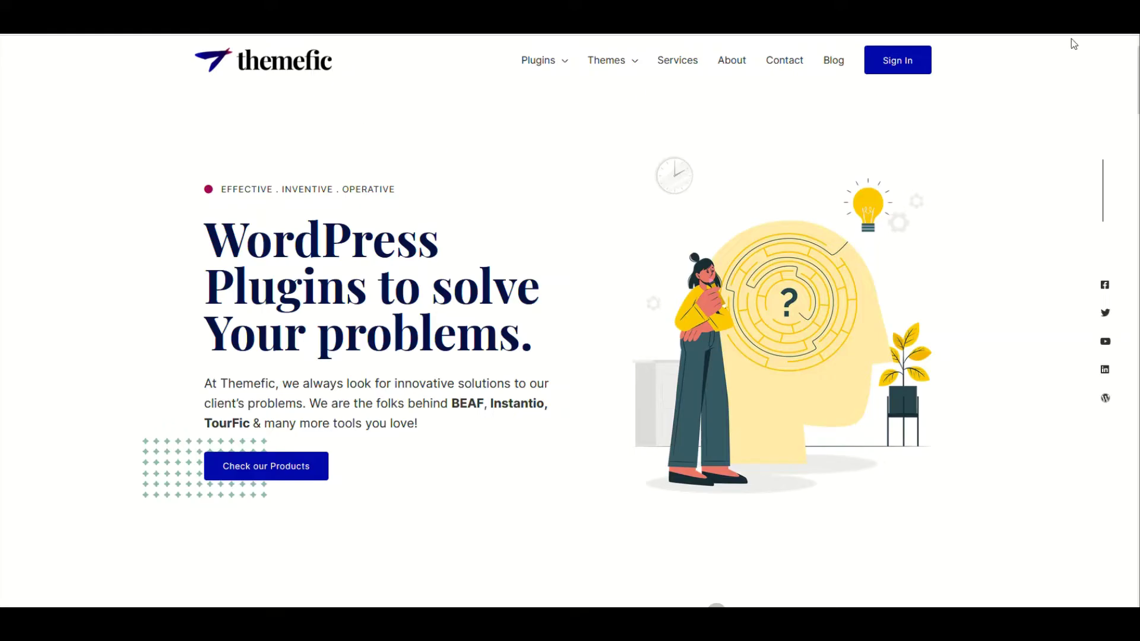
Step: Sign in to the Themefic account using the browser's saved login
left_click(897, 59)
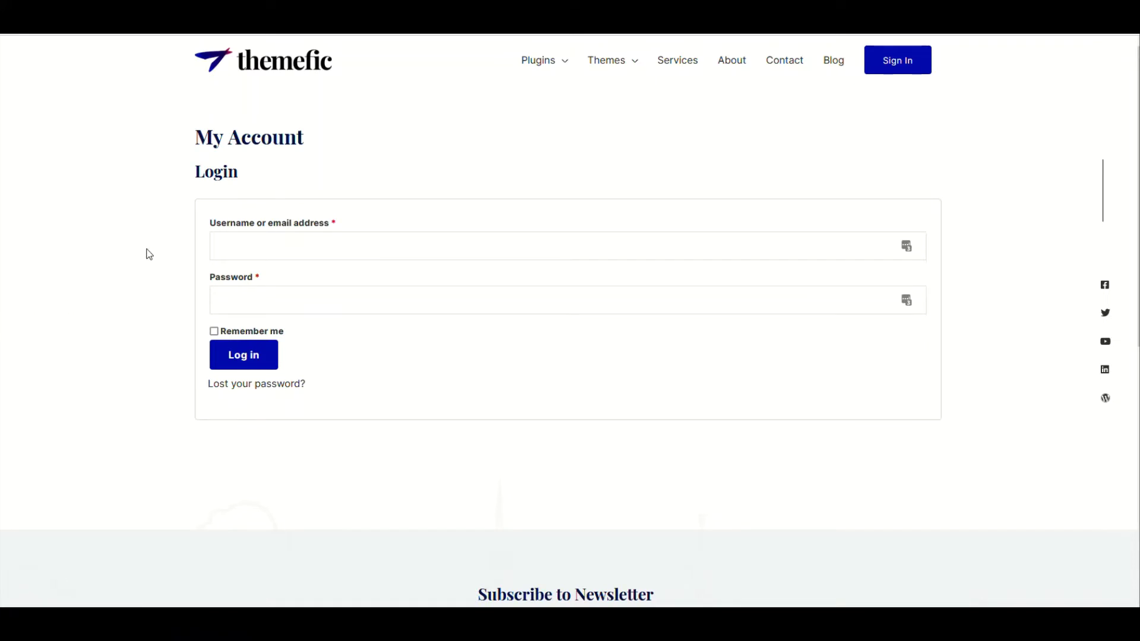
left_click(304, 249)
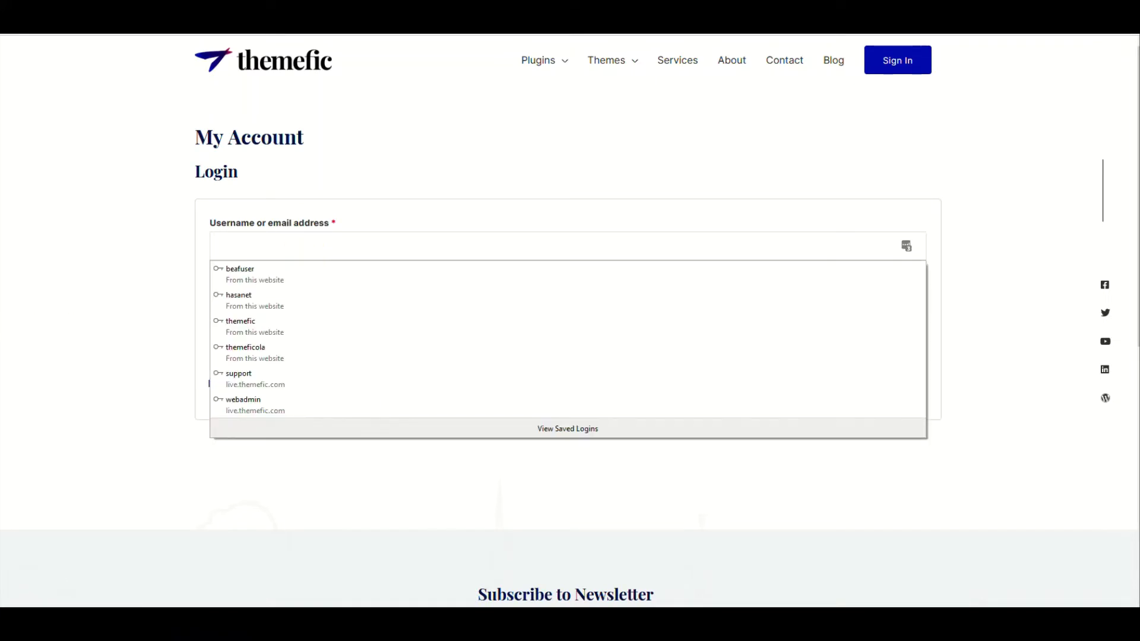
left_click(136, 273)
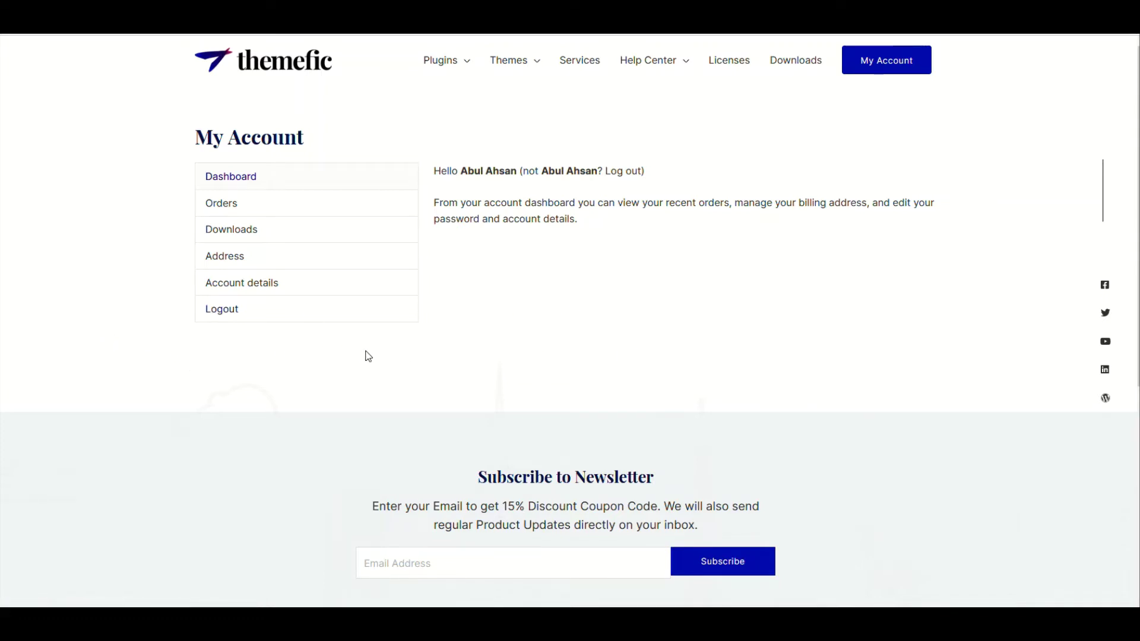
Step: Download instantio-pro.zip from the account's Downloads page and save it
left_click(793, 66)
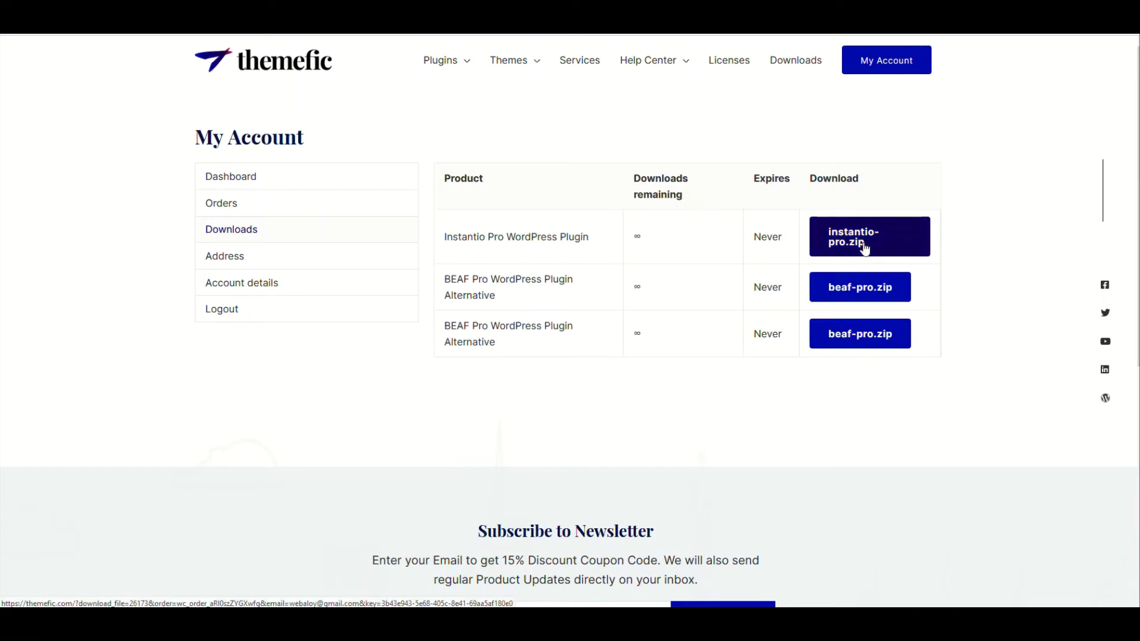
left_click(866, 250)
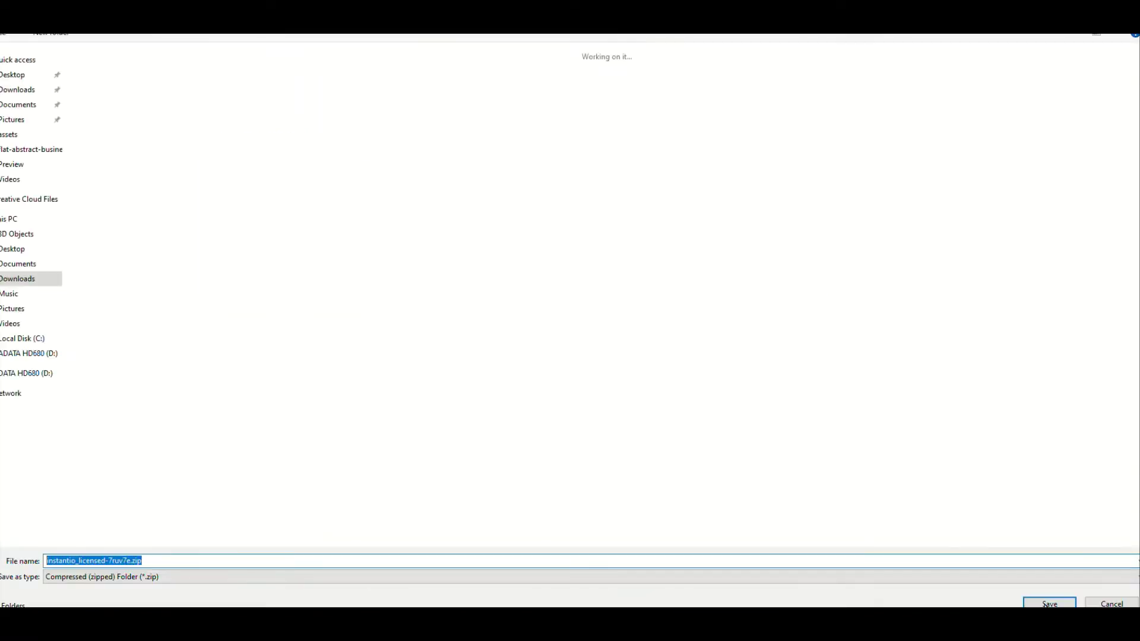
left_click(1045, 603)
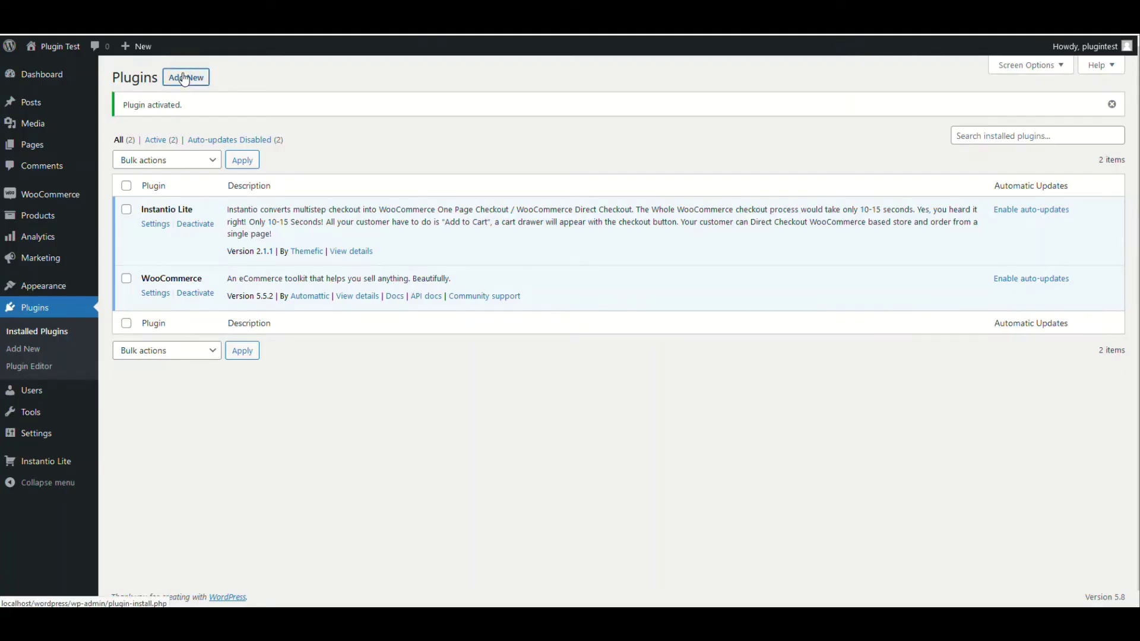
left_click(184, 78)
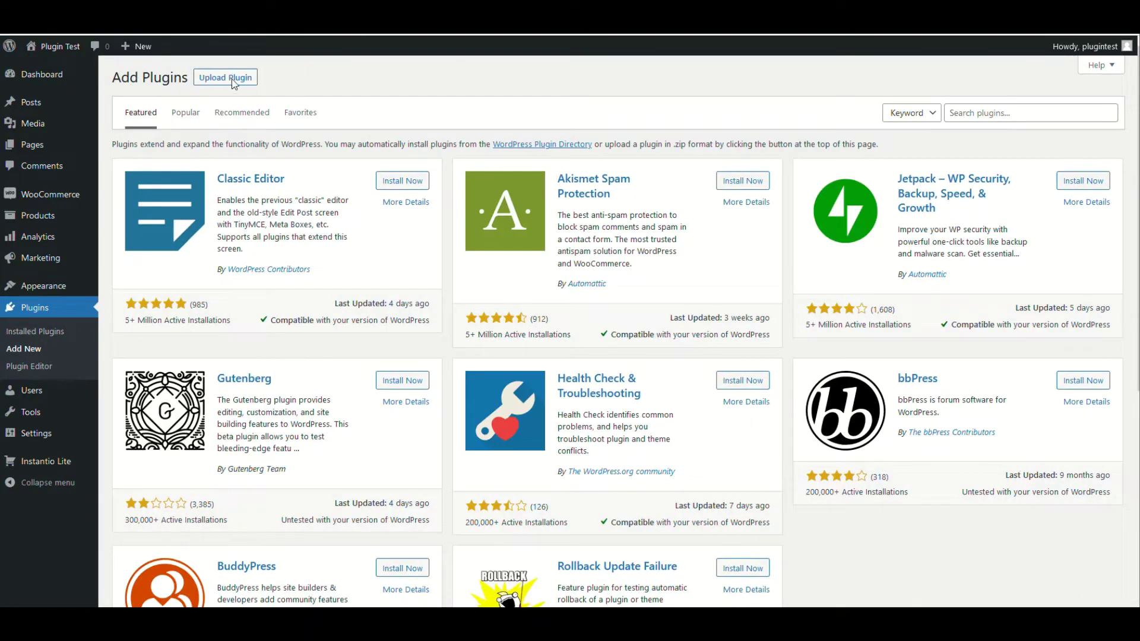
Step: Upload instantio_licensed-7ruv7e.zip as a new plugin, install it and activate it
left_click(233, 82)
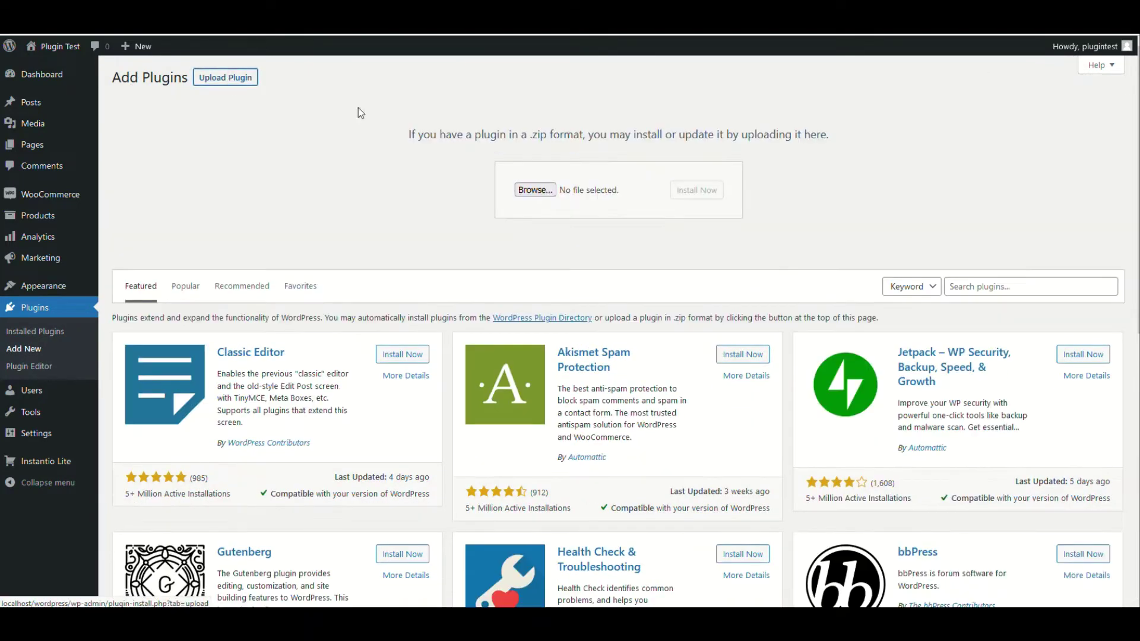
left_click(537, 187)
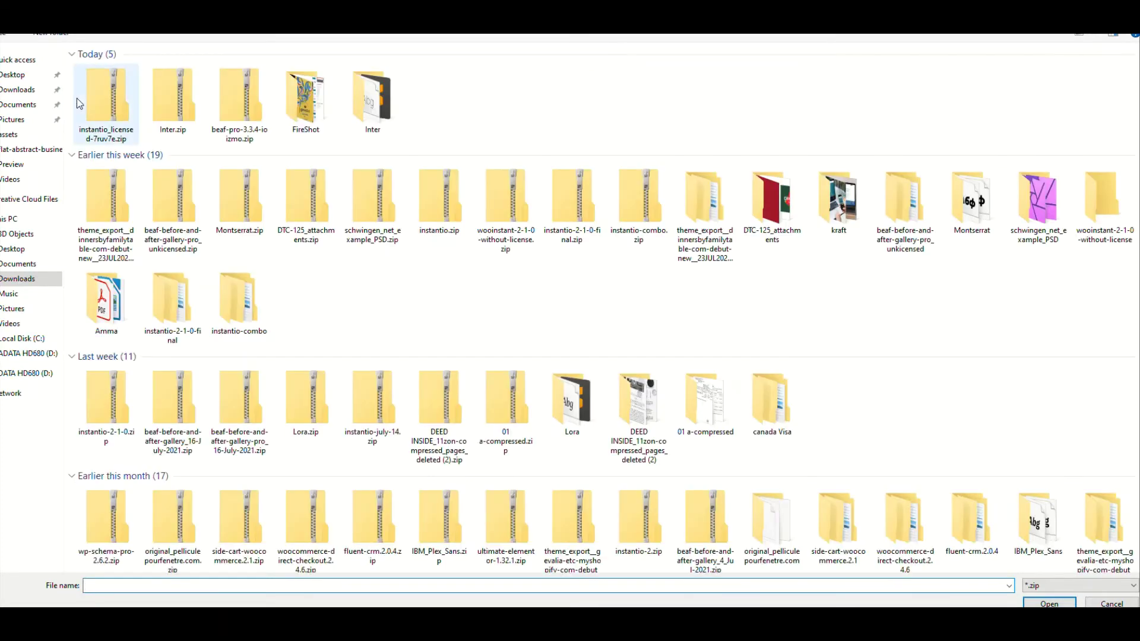
double_click(116, 104)
left_click(710, 188)
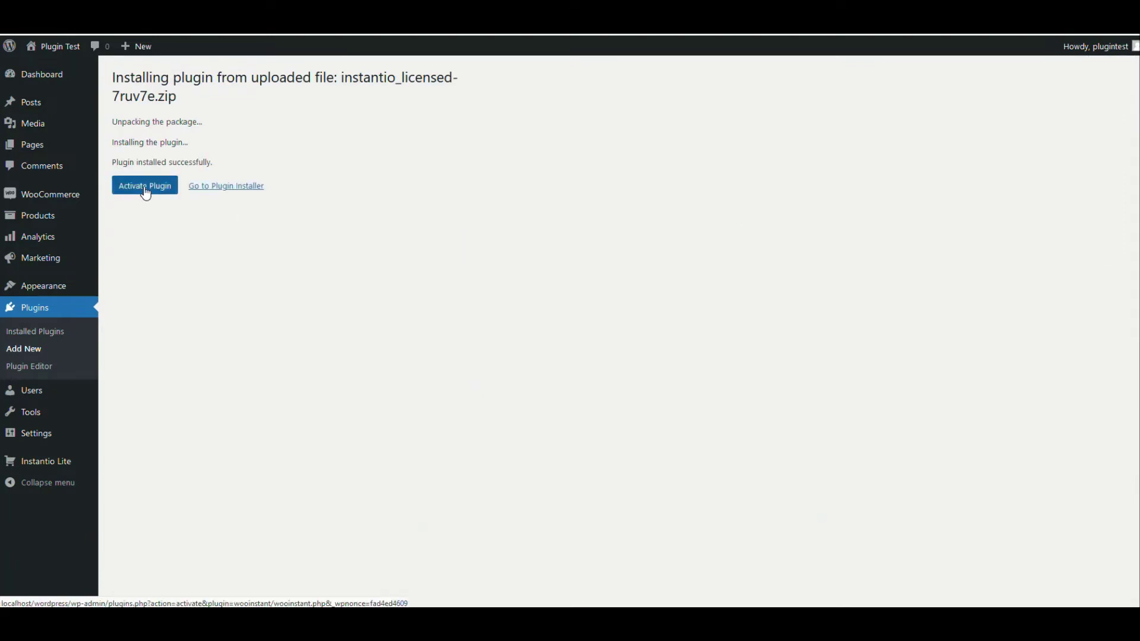
left_click(145, 186)
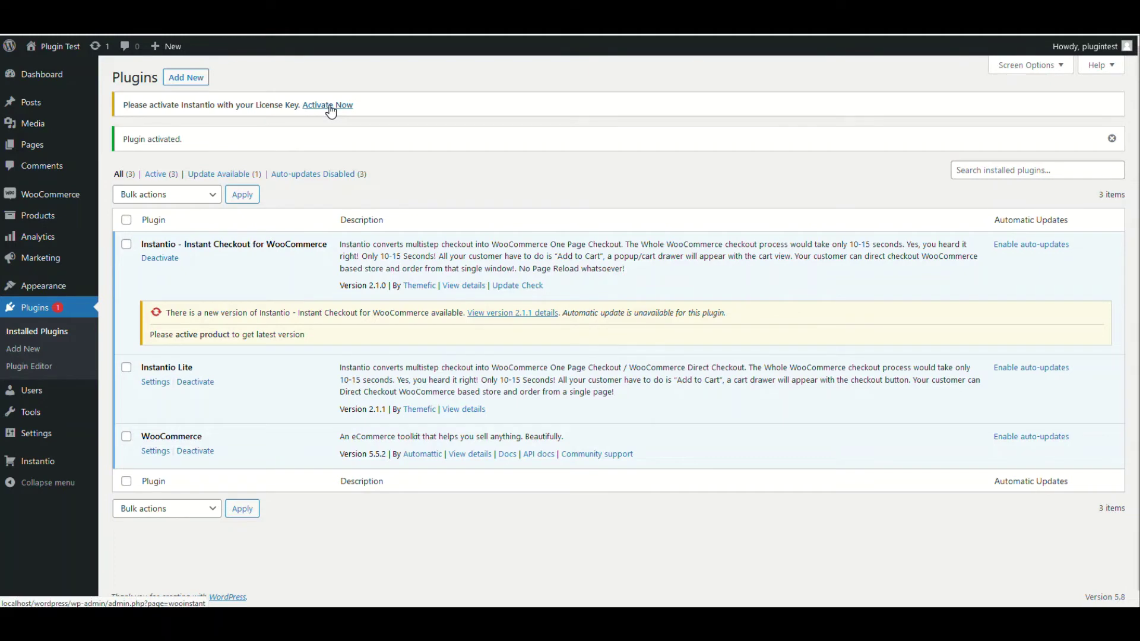
Step: Open Instantio's license activation page, then find the Instantio key on Themefic's Licenses page
left_click(332, 107)
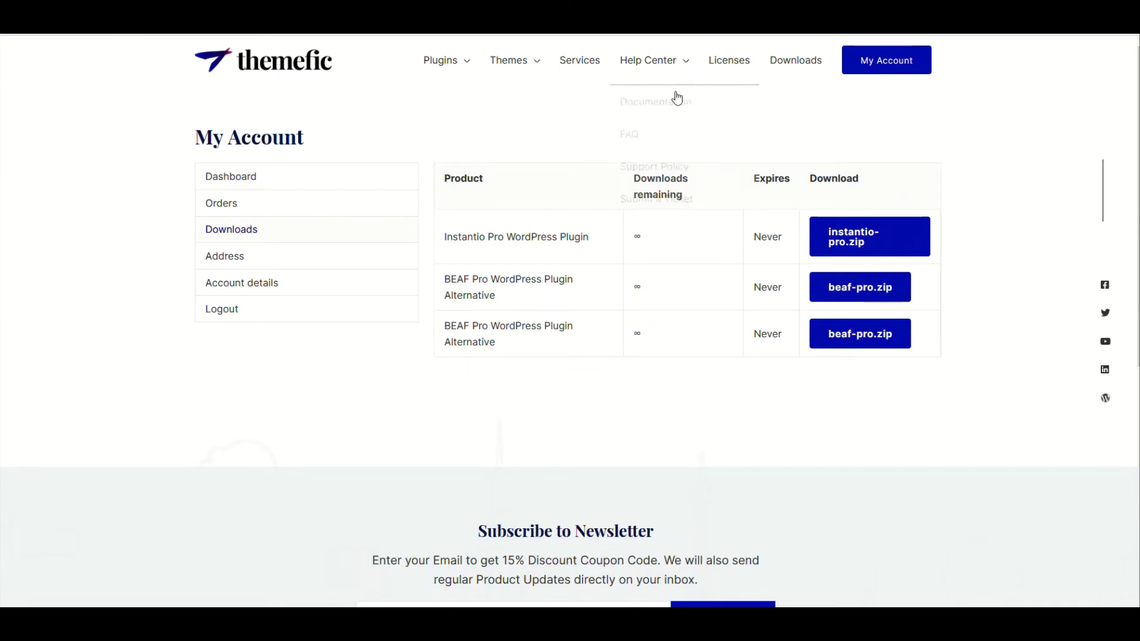
left_click(729, 63)
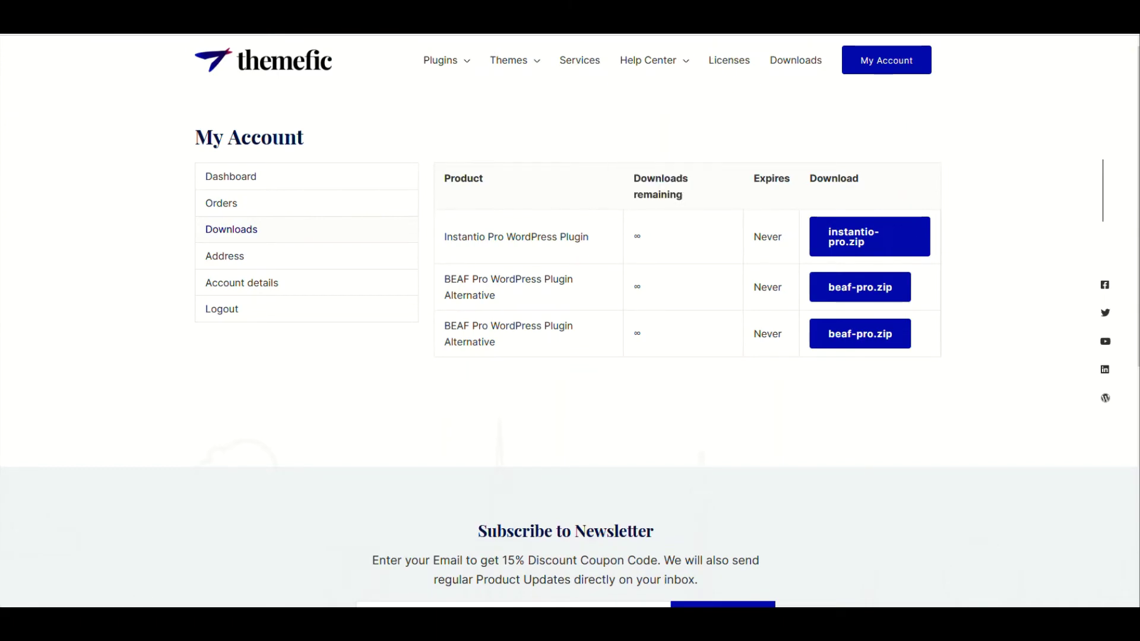
scroll(570, 320, "down", 2)
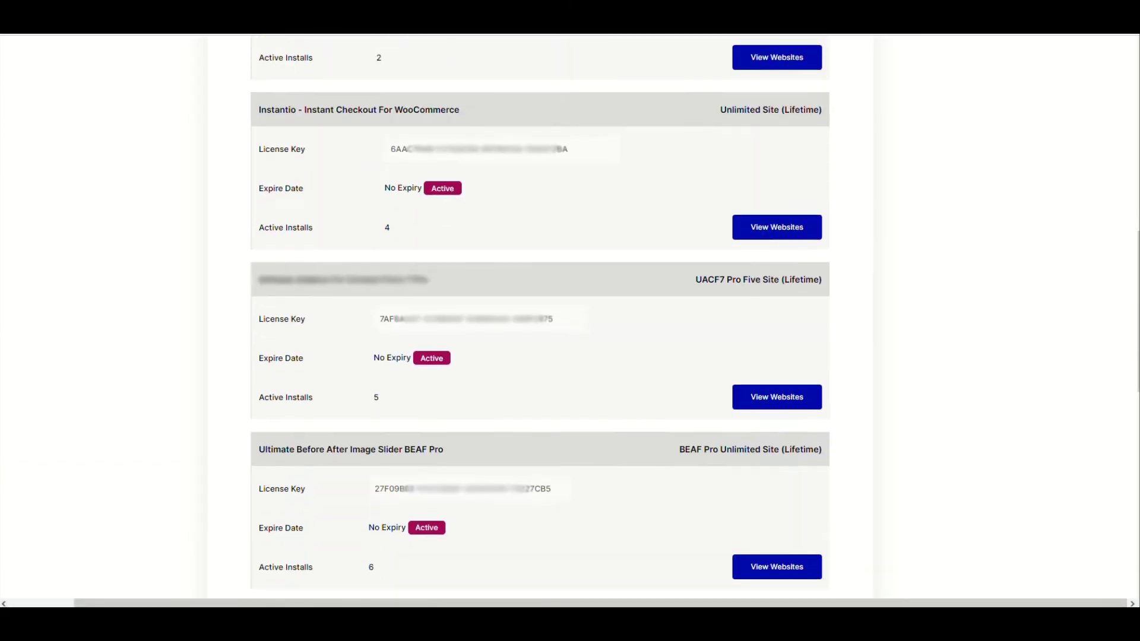
scroll(570, 321, "up", 1)
scroll(571, 321, "up", 5)
scroll(570, 321, "up", 4)
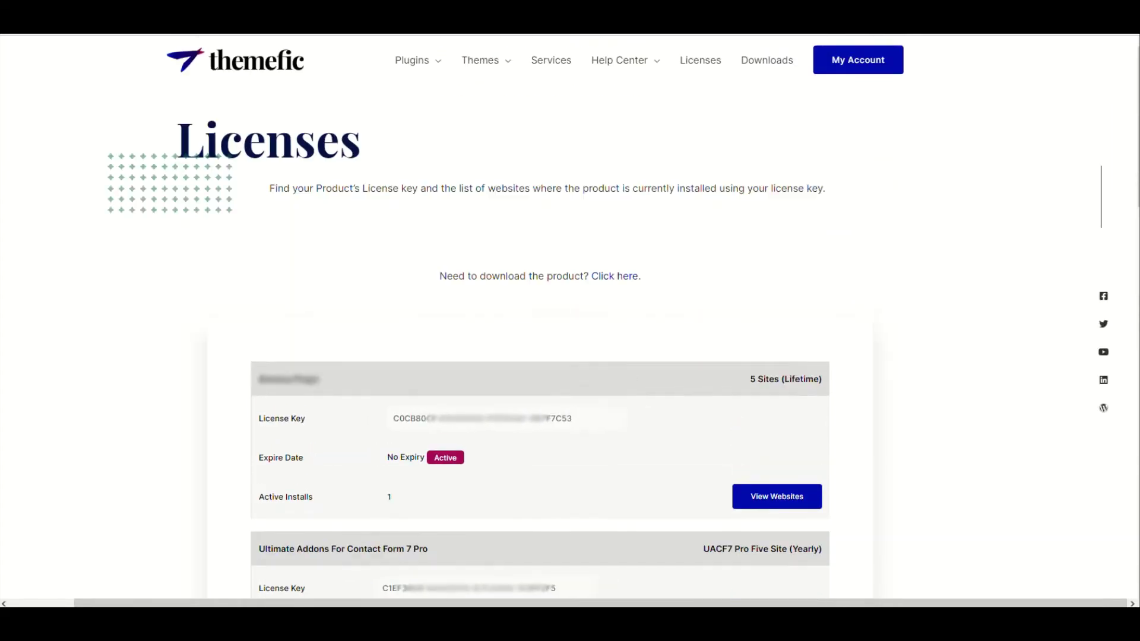
scroll(570, 321, "down", 10)
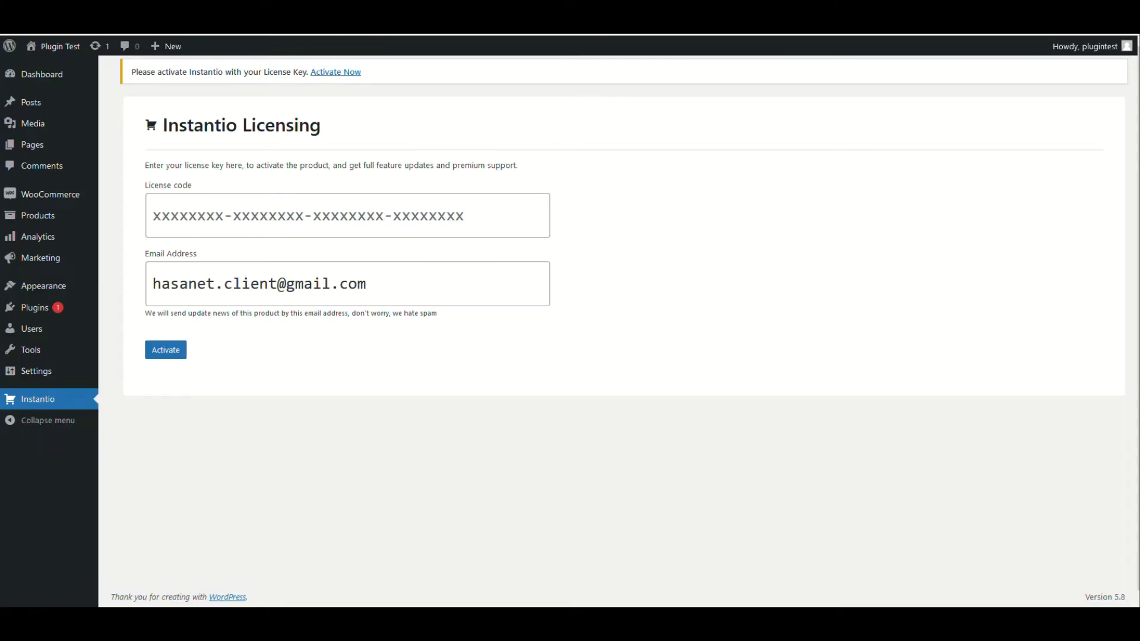
Step: Enter the Instantio license code on the Licensing page
left_click(330, 216)
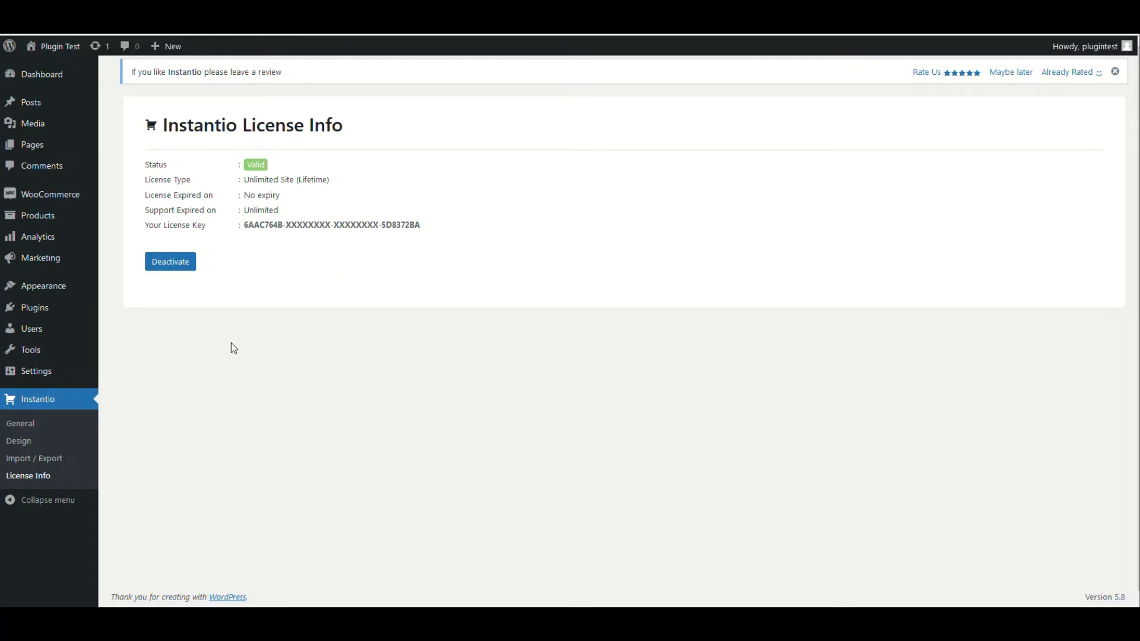
left_click(39, 428)
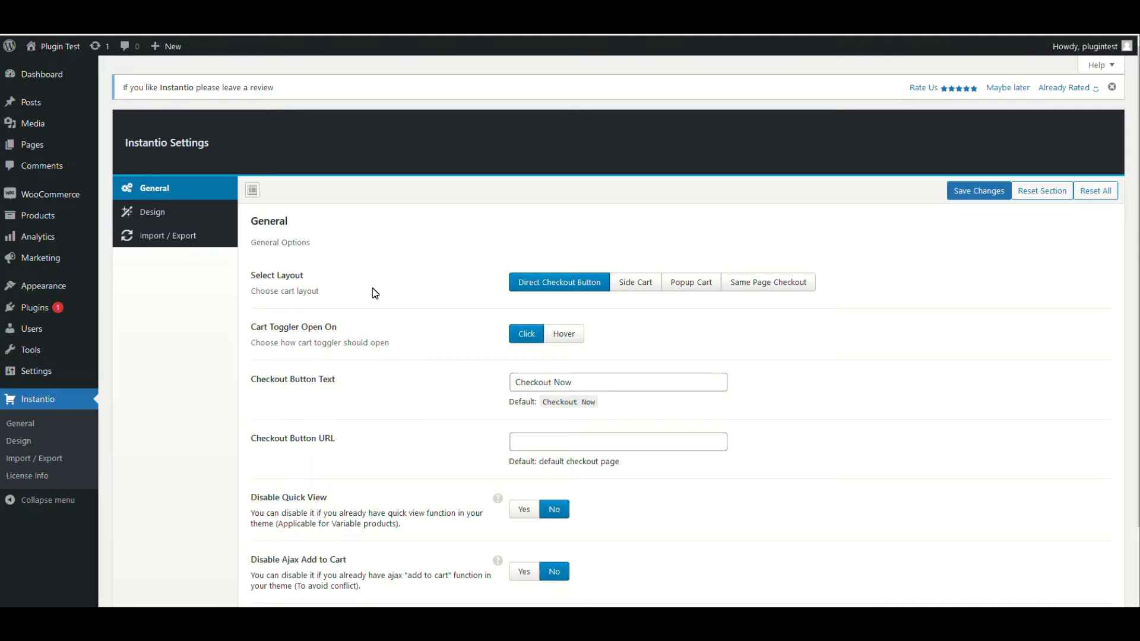
left_click(64, 294)
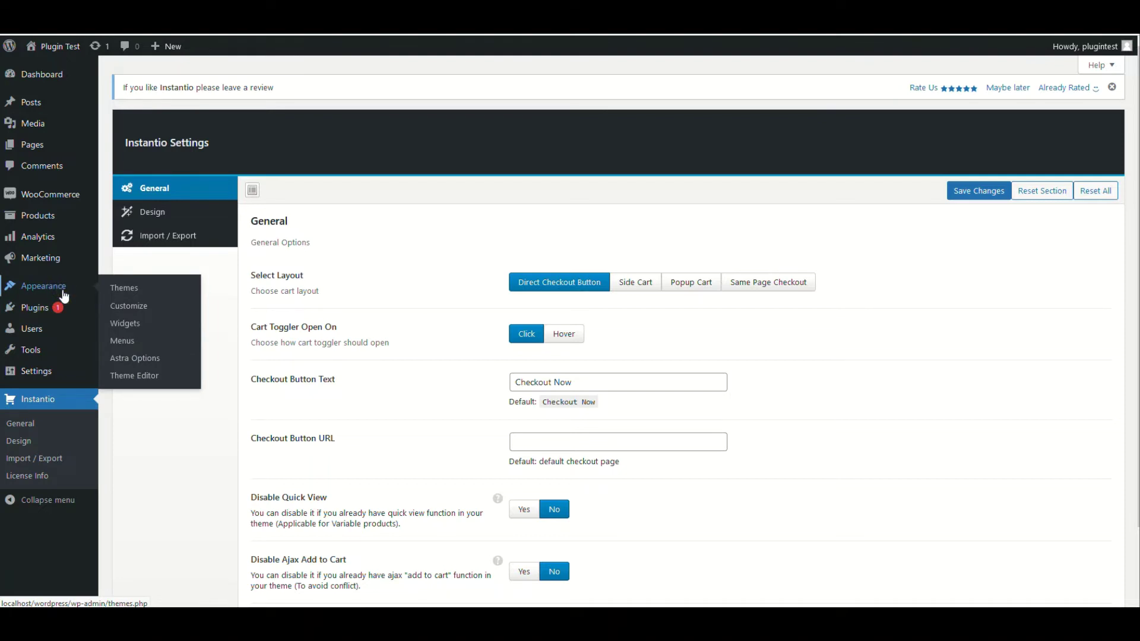
Step: Find the Storefront theme in the theme directory and install it
left_click(63, 294)
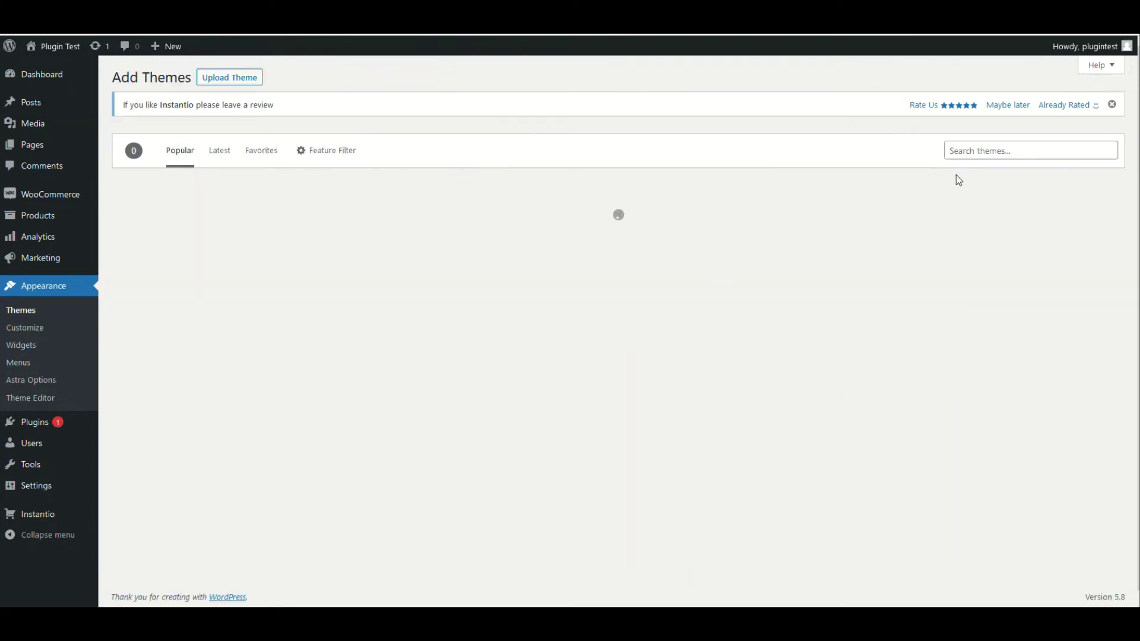
left_click(963, 150)
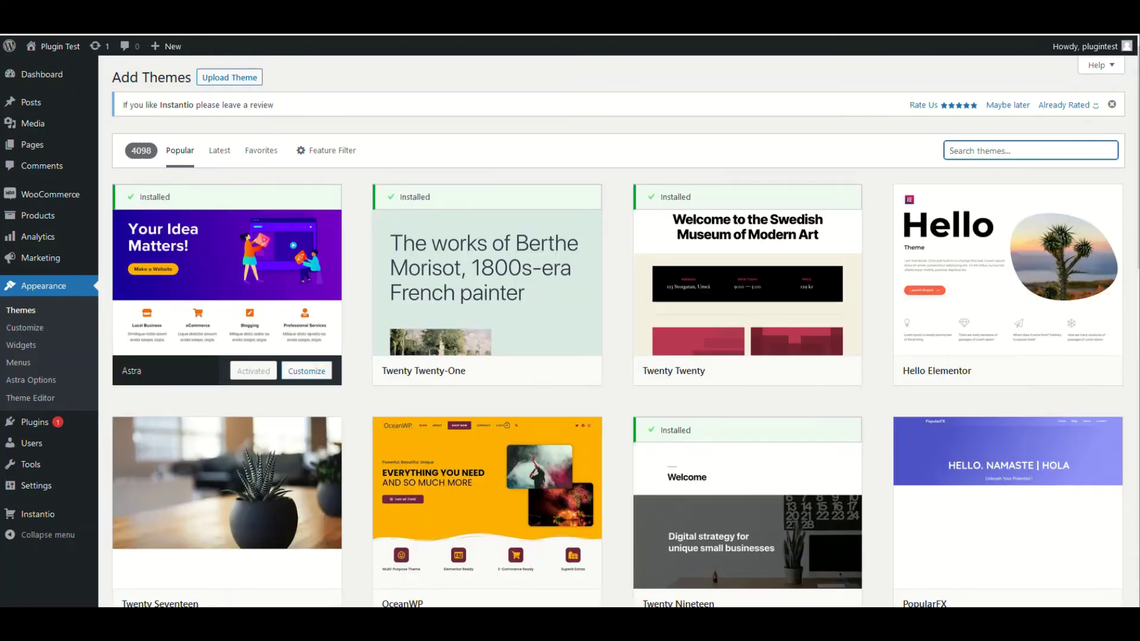
scroll(720, 284, "down", 8)
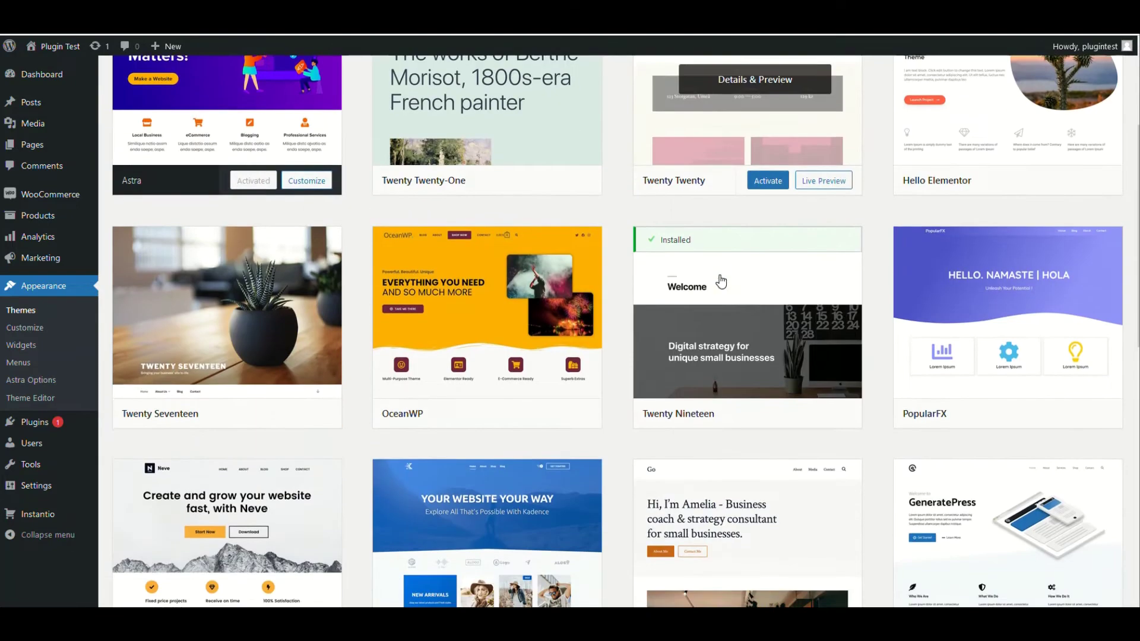
scroll(719, 284, "down", 1)
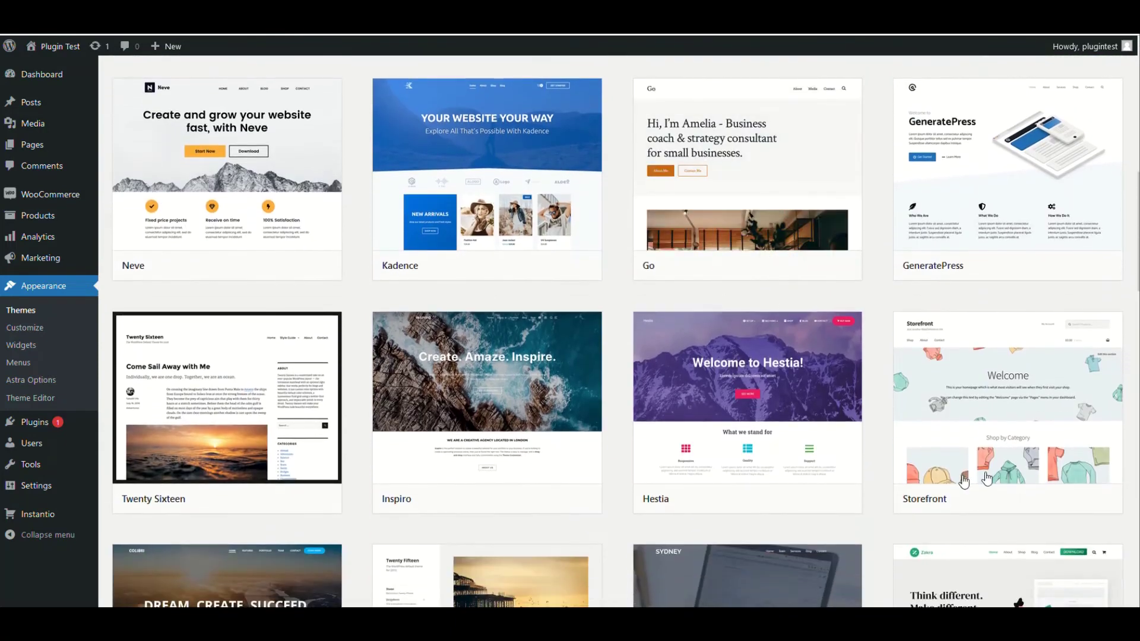
left_click(1014, 503)
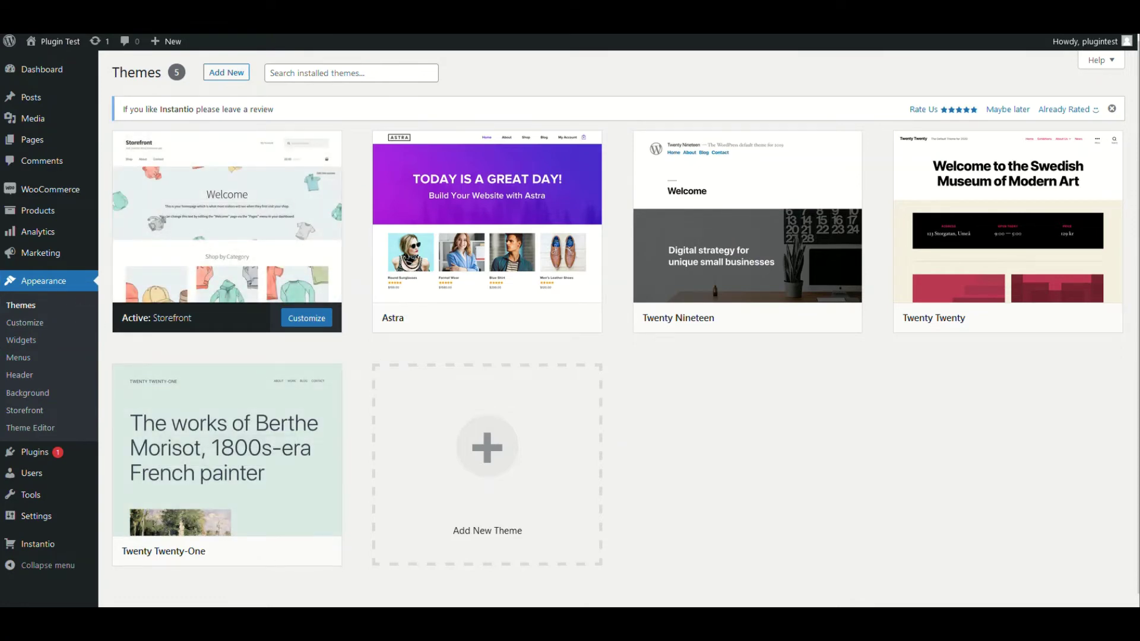
mouse_move(51, 542)
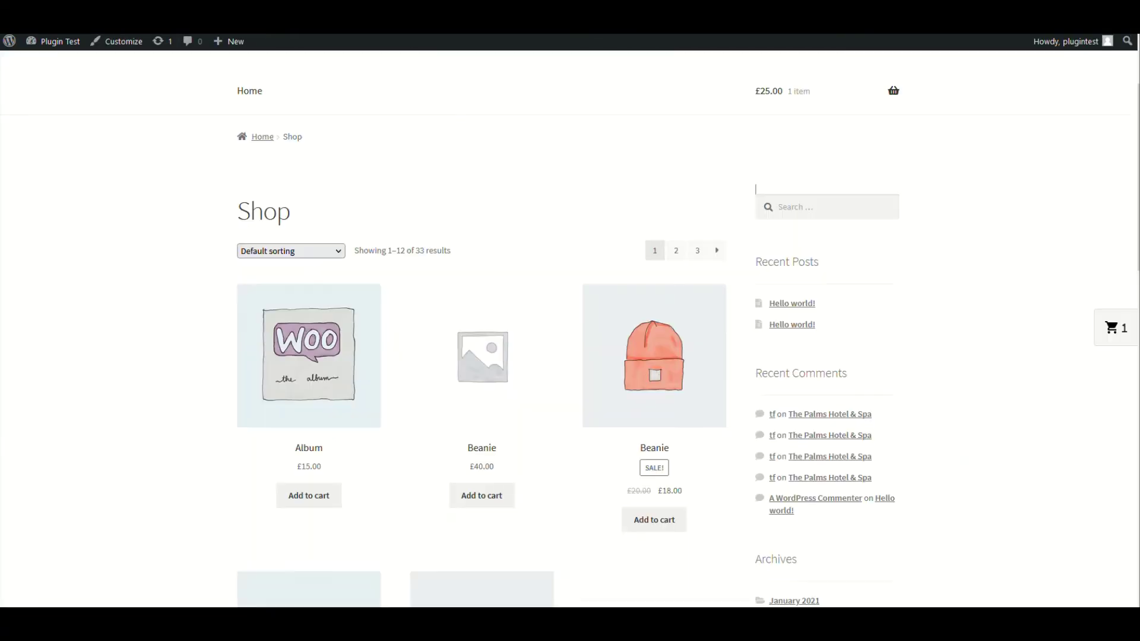
Step: Add Album to the cart from the Shop page and go straight to Checkout
scroll(696, 177, "down", 1)
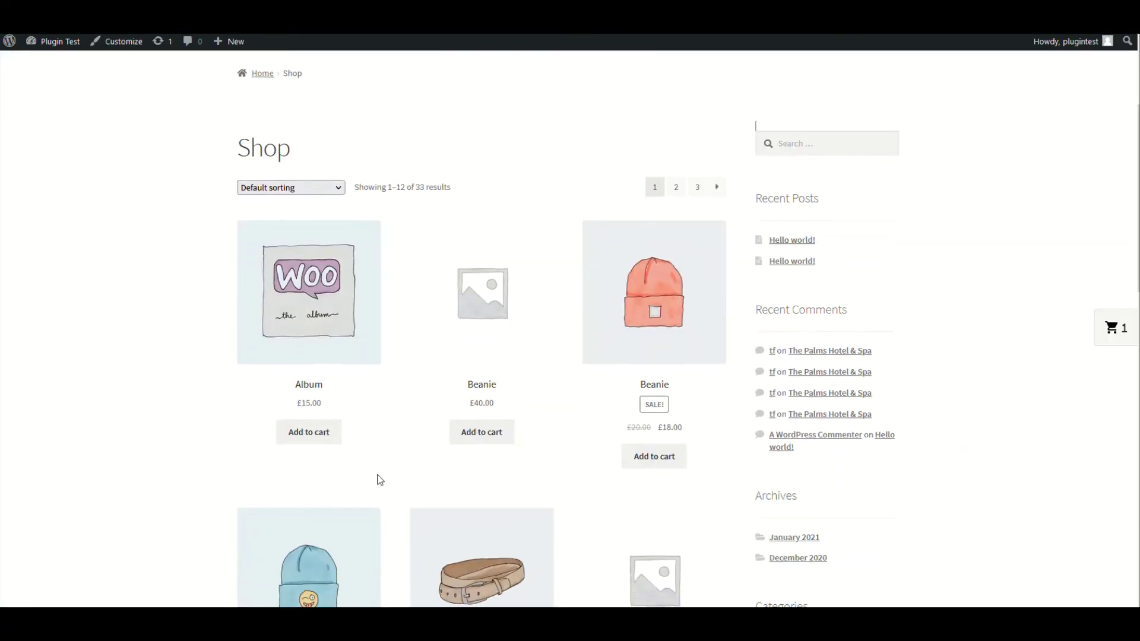
left_click(305, 433)
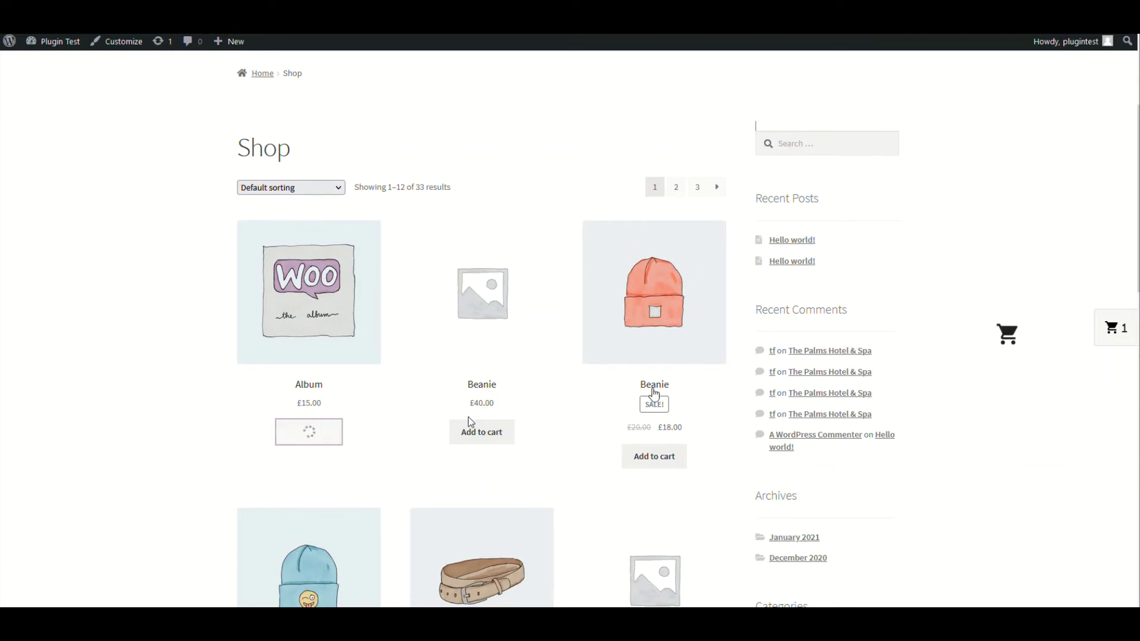
mouse_move(1038, 351)
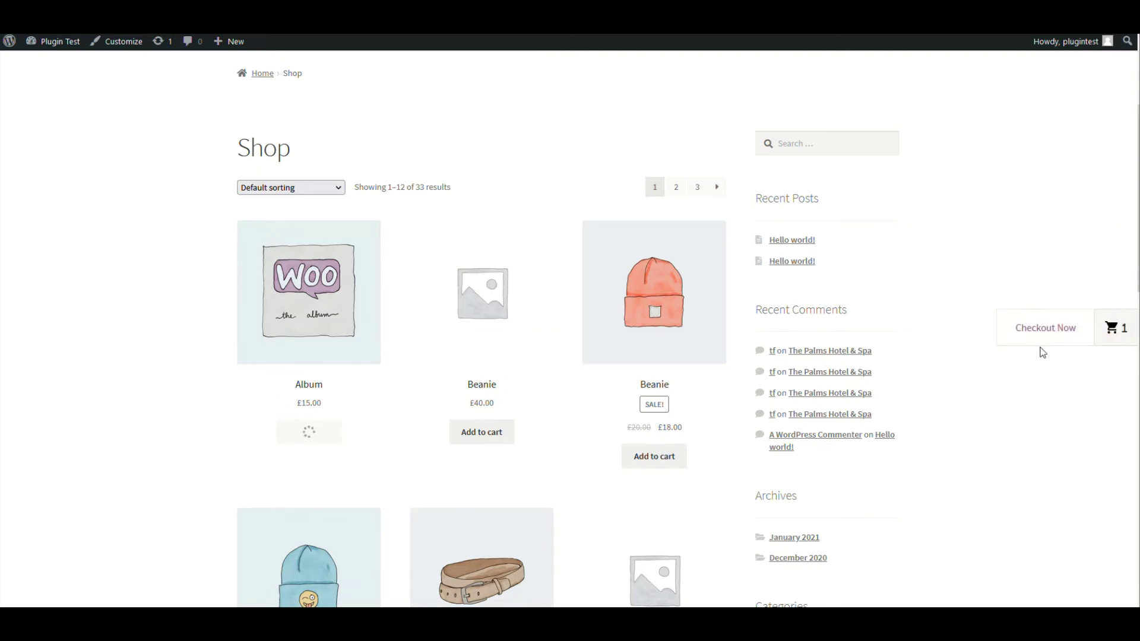
left_click(1044, 329)
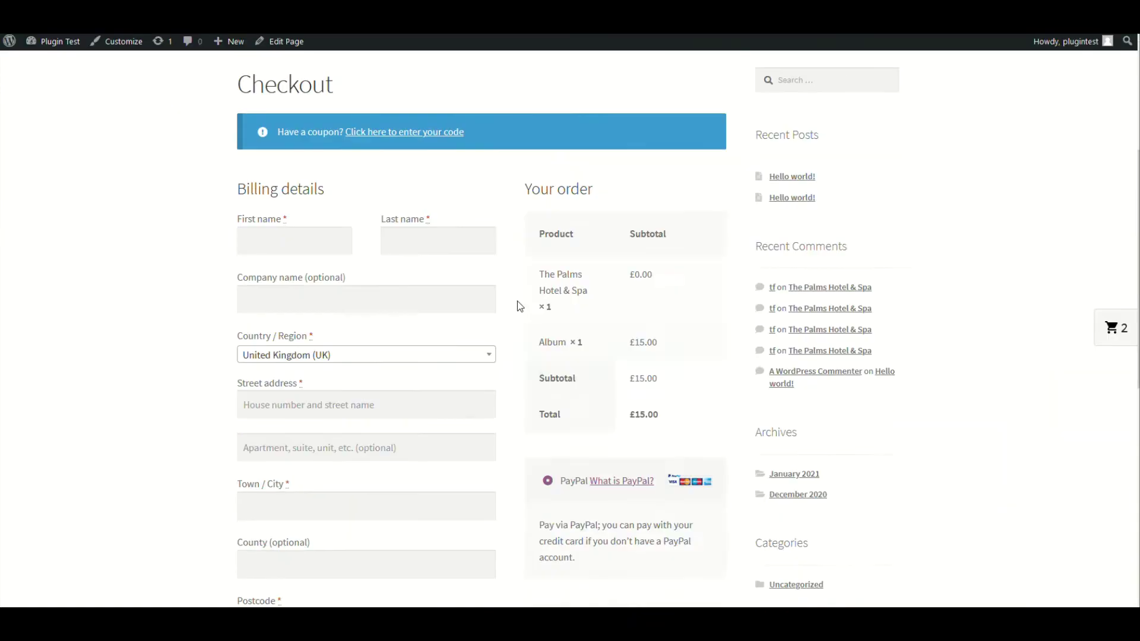
scroll(582, 326, "down", 2)
scroll(594, 345, "down", 3)
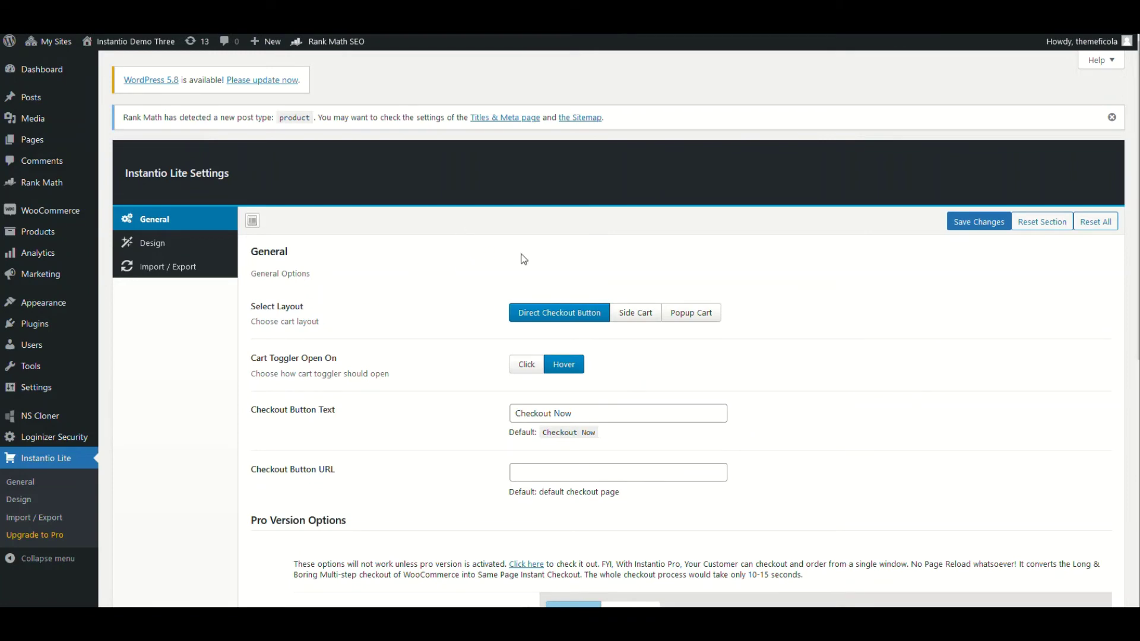
Step: Choose Side Cart under Select Layout and save the Instantio Lite settings
left_click(636, 315)
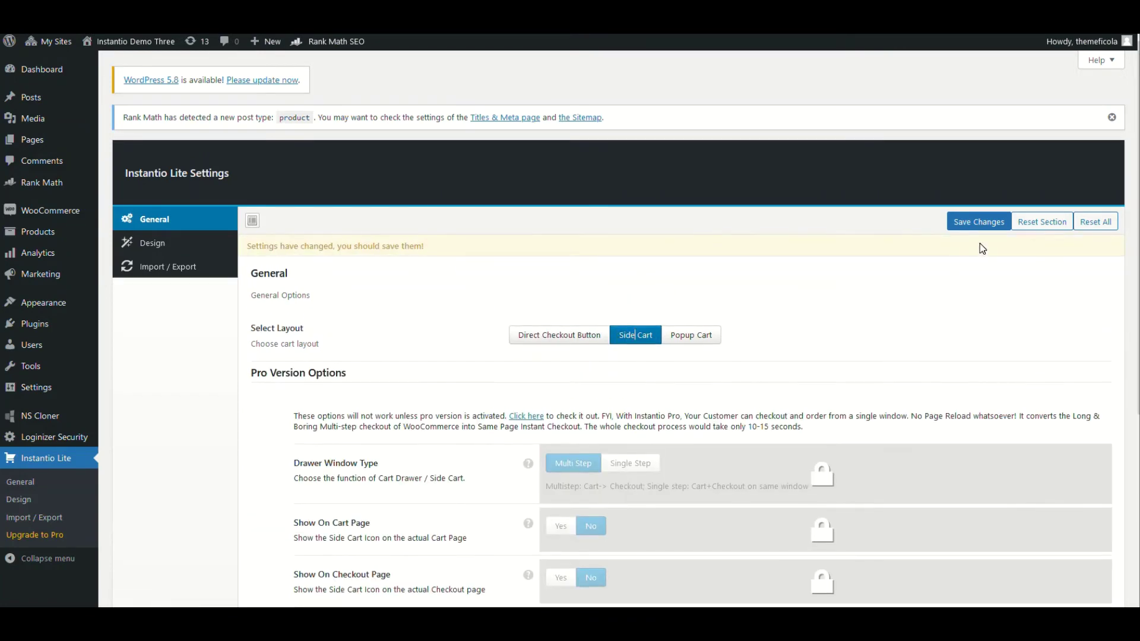
left_click(557, 336)
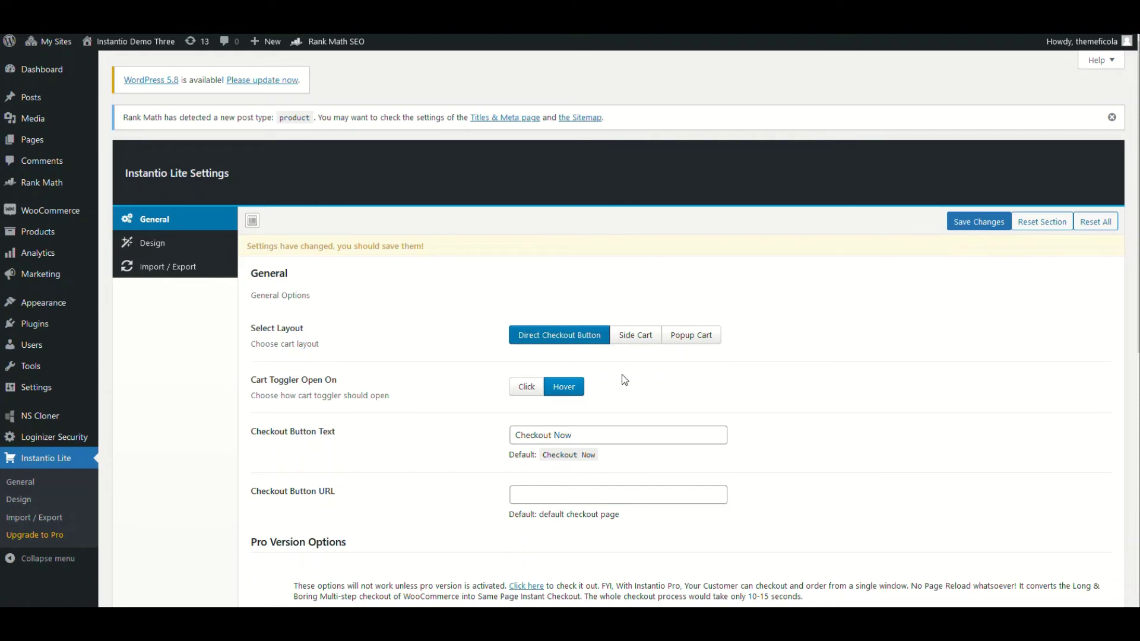
left_click(631, 336)
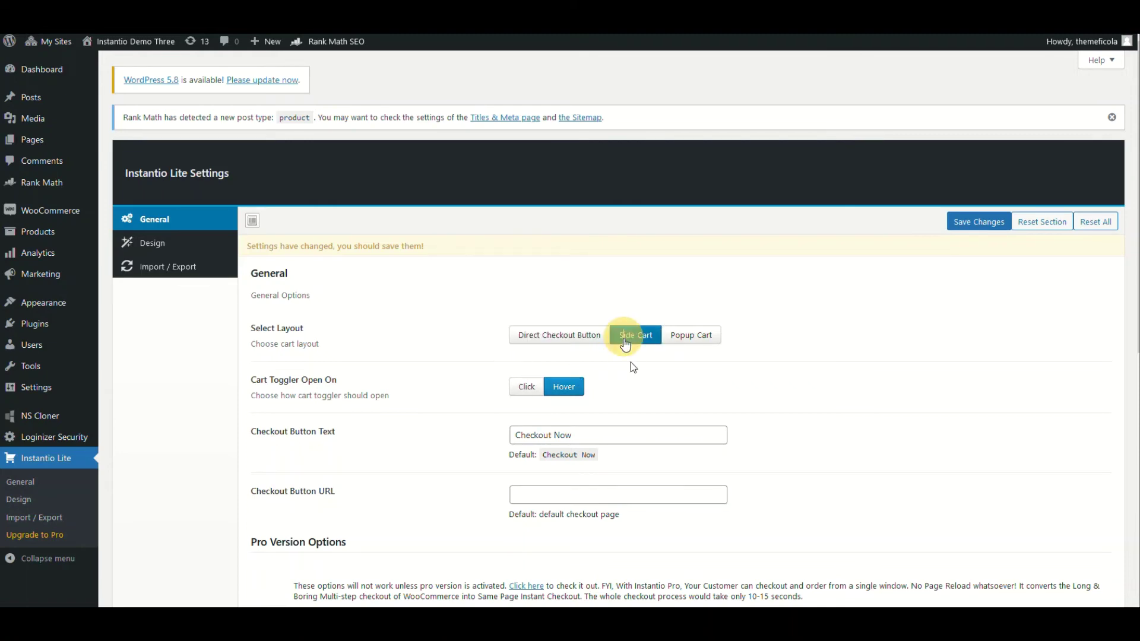
left_click(977, 222)
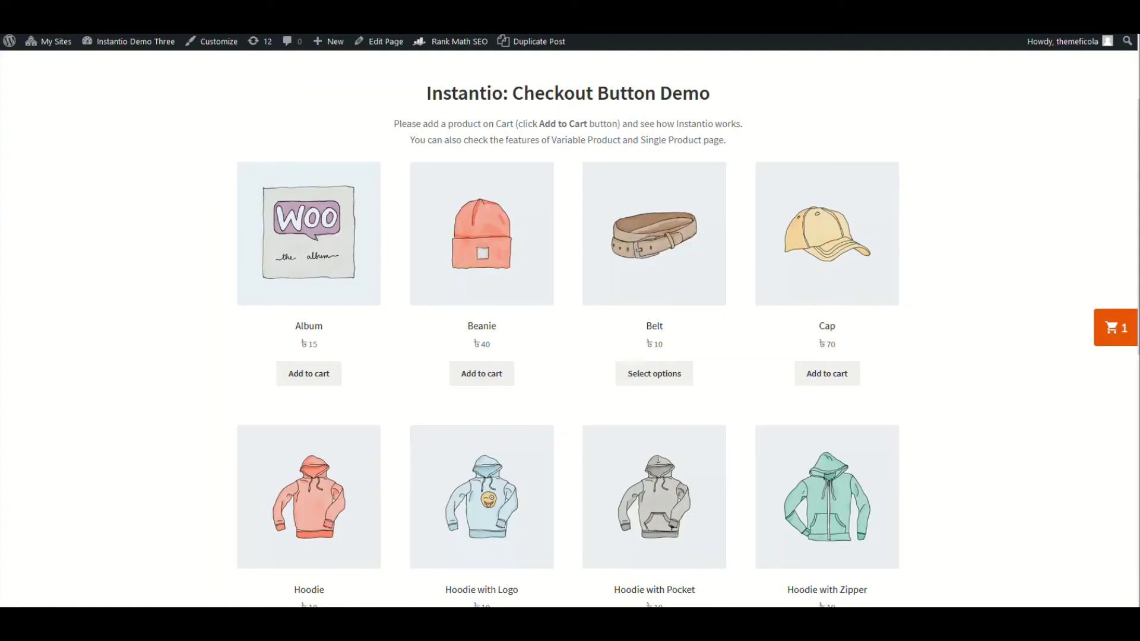
Step: Add Album to the cart on the Checkout Button Demo page
left_click(53, 41)
left_click(309, 374)
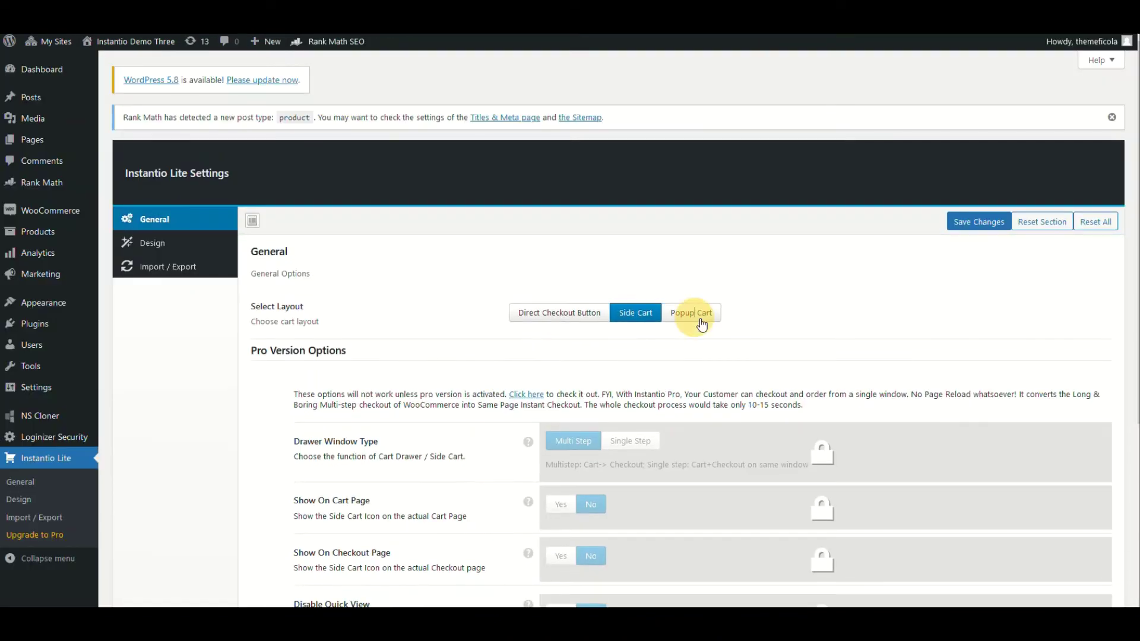
Step: Save the Popup Cart layout, view the two-item ₺55 cart popup on the shop, and open Design settings
left_click(690, 335)
left_click(980, 222)
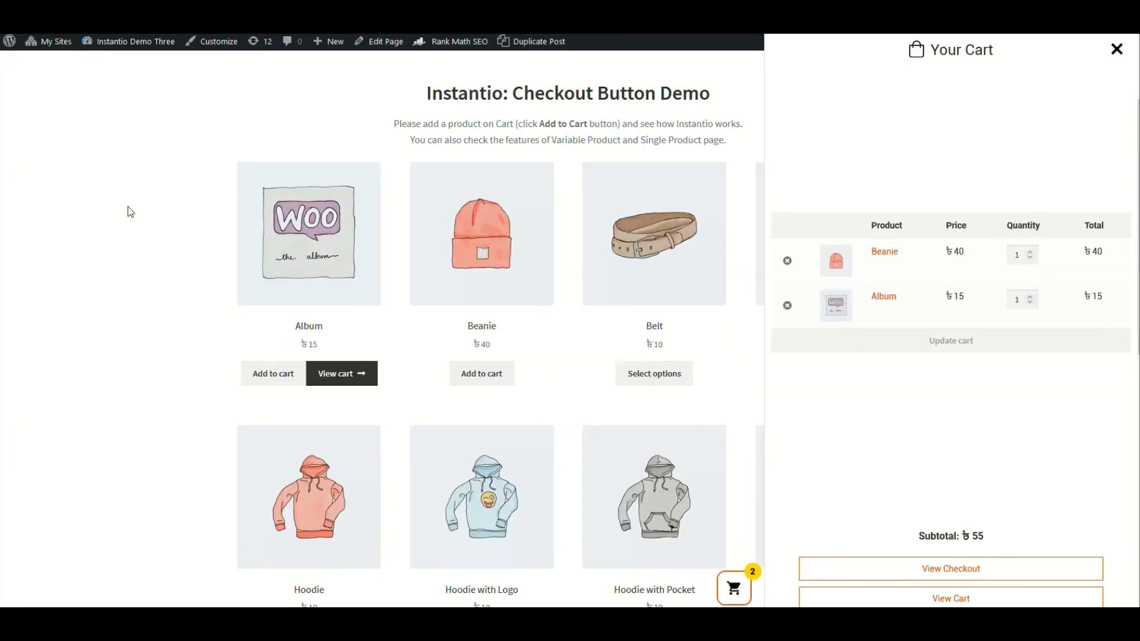
left_click(128, 211)
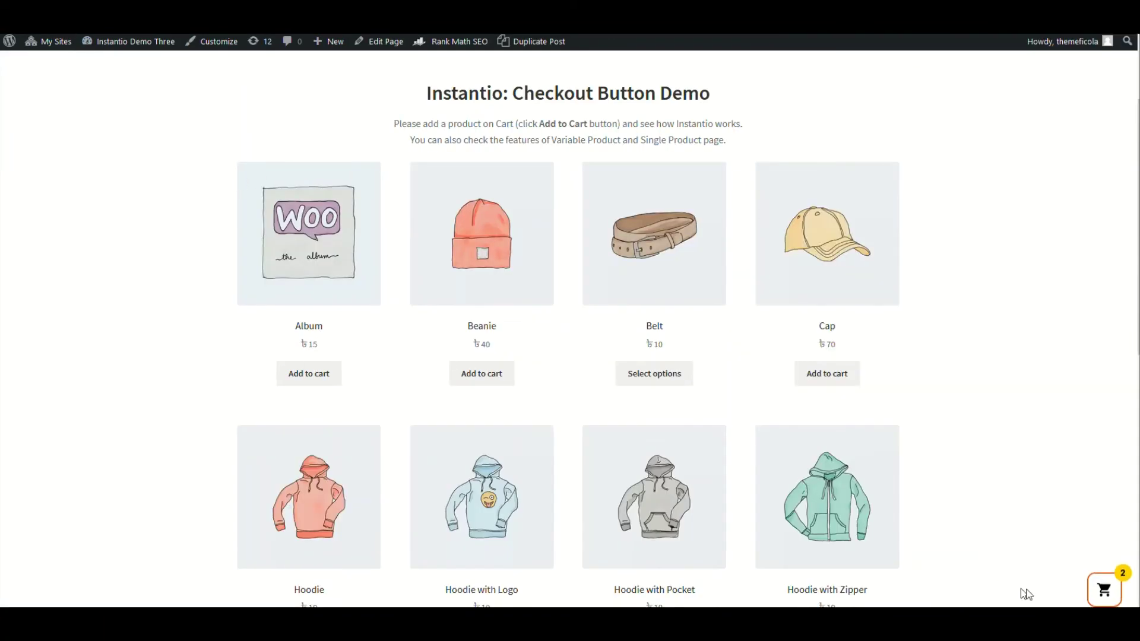
left_click(1105, 590)
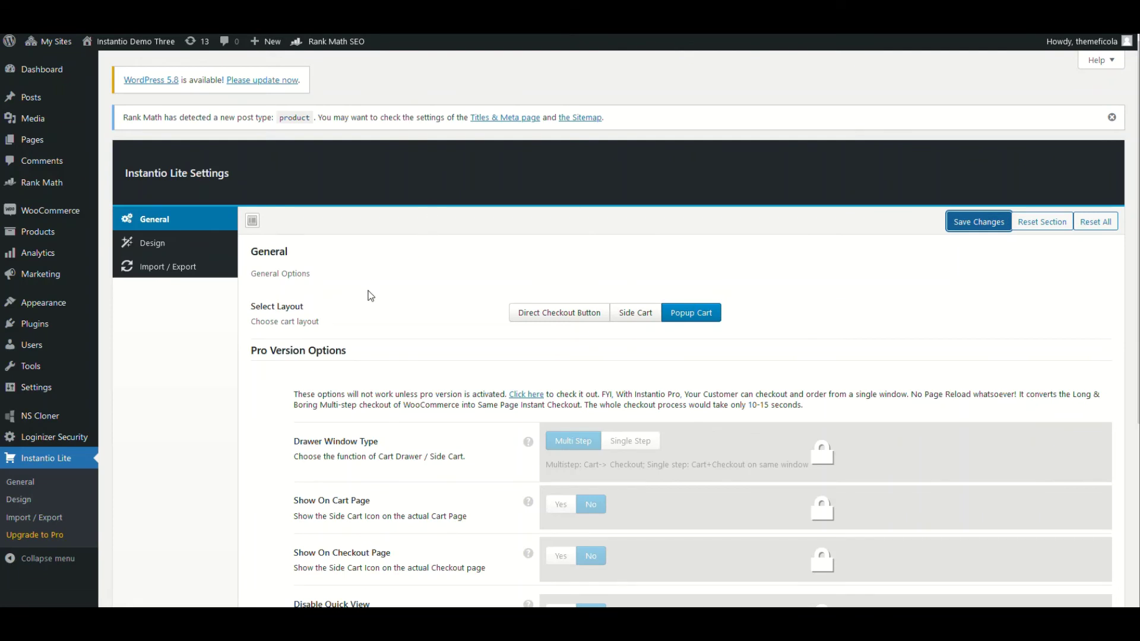
left_click(183, 245)
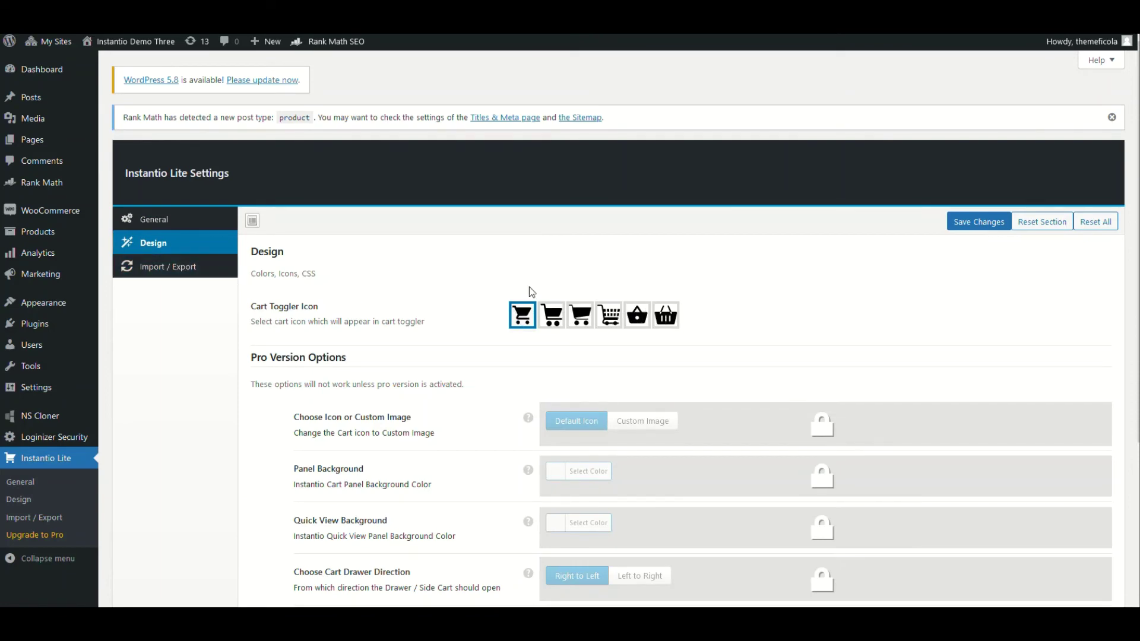
Step: Change the Instantio cart layout to Direct Checkout Button in General settings
scroll(453, 203, "down", 4)
scroll(455, 276, "up", 4)
left_click(184, 230)
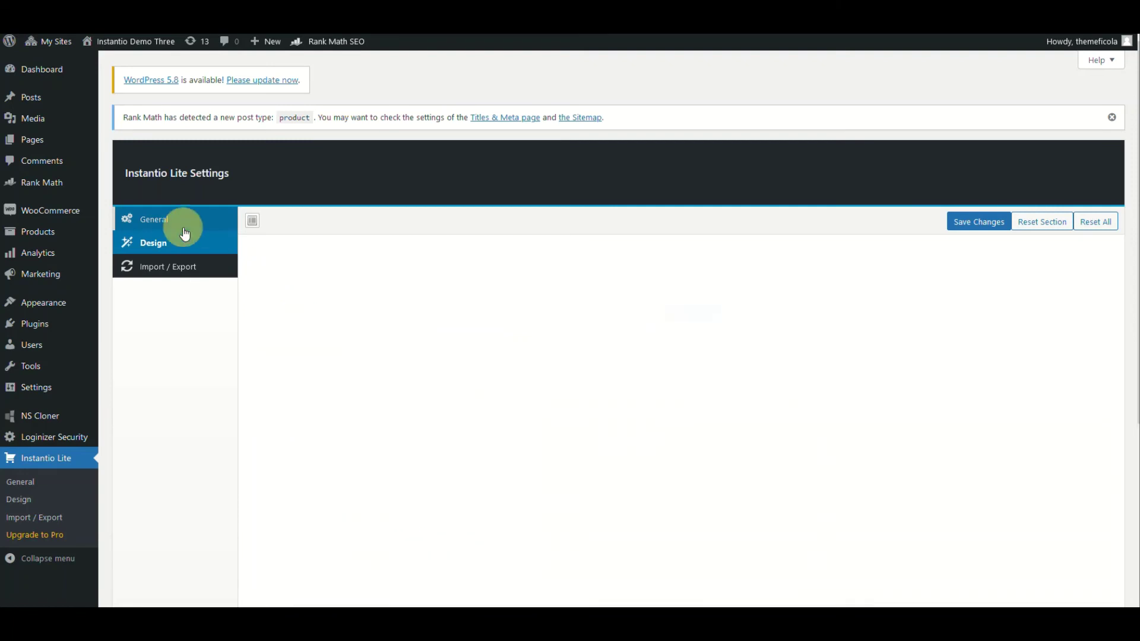
left_click(554, 319)
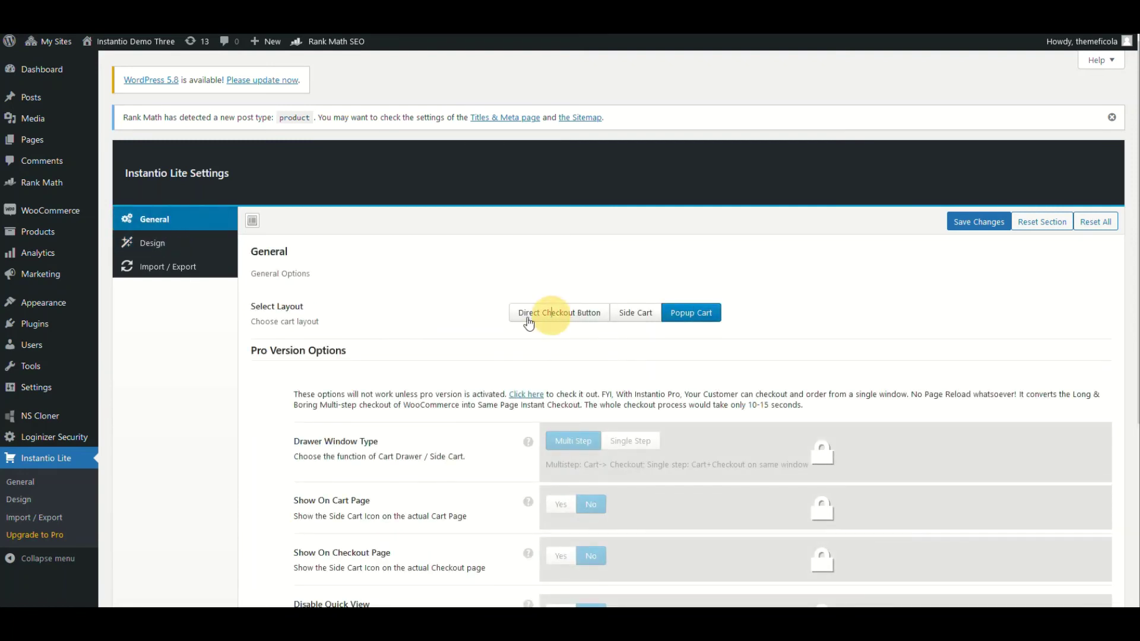
Step: Review the layout's added Design colour options, then save the General settings
left_click(178, 244)
scroll(664, 364, "down", 9)
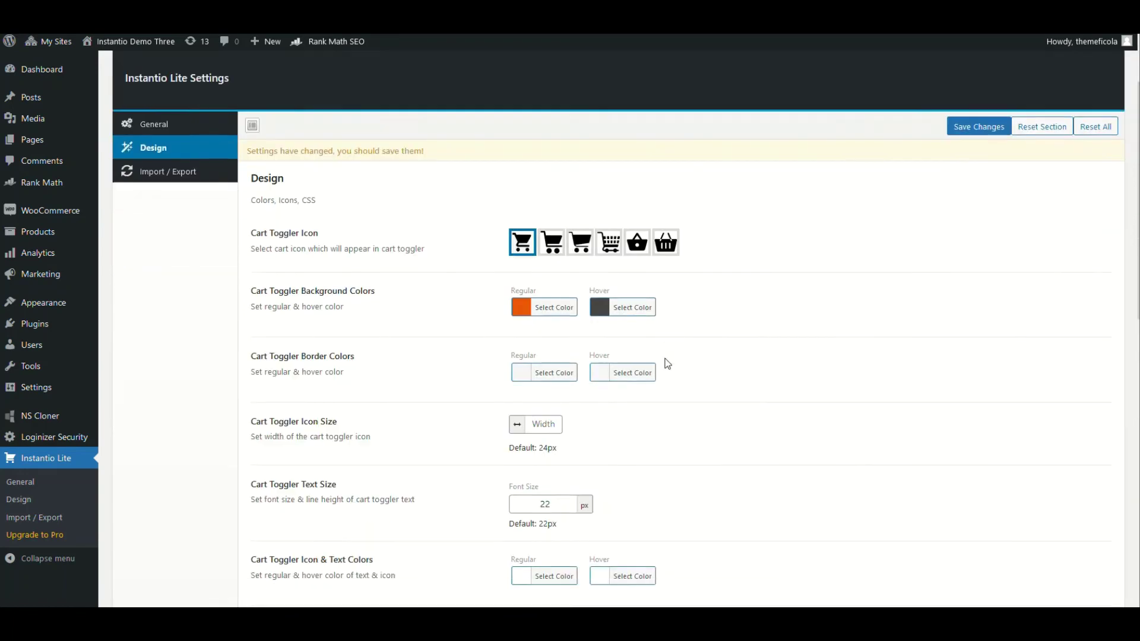
scroll(694, 383, "up", 9)
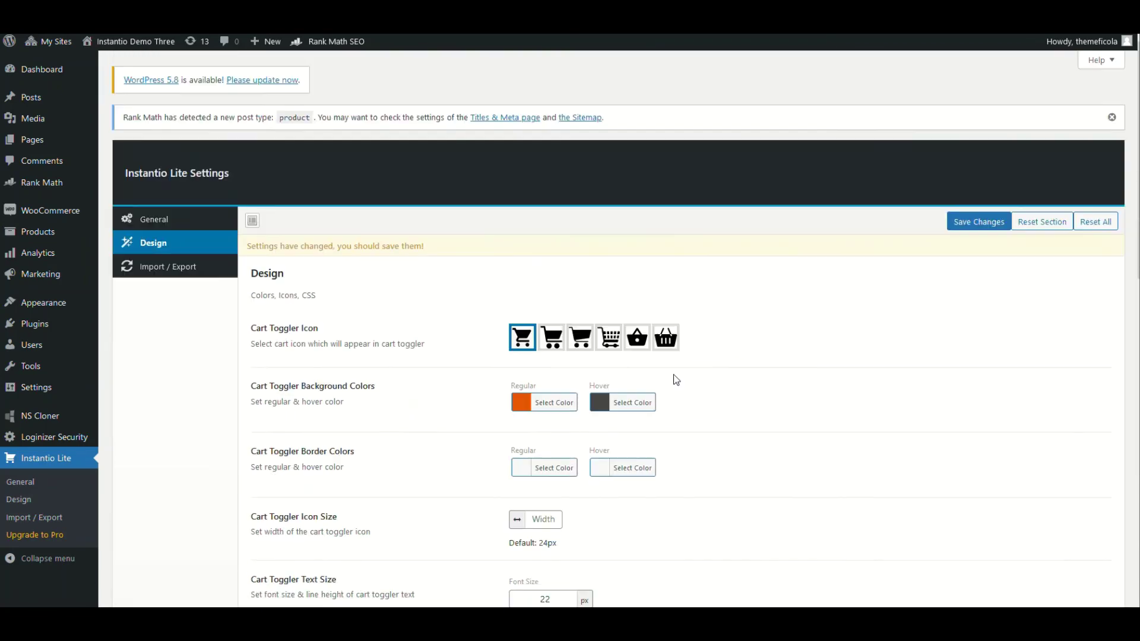
left_click(189, 221)
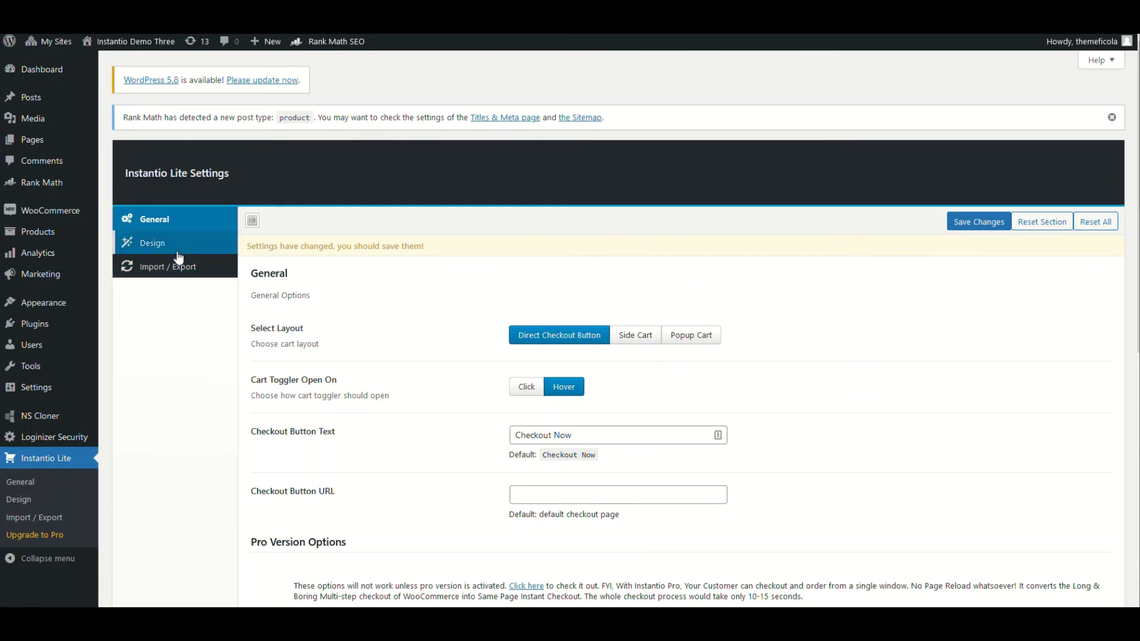
left_click(979, 221)
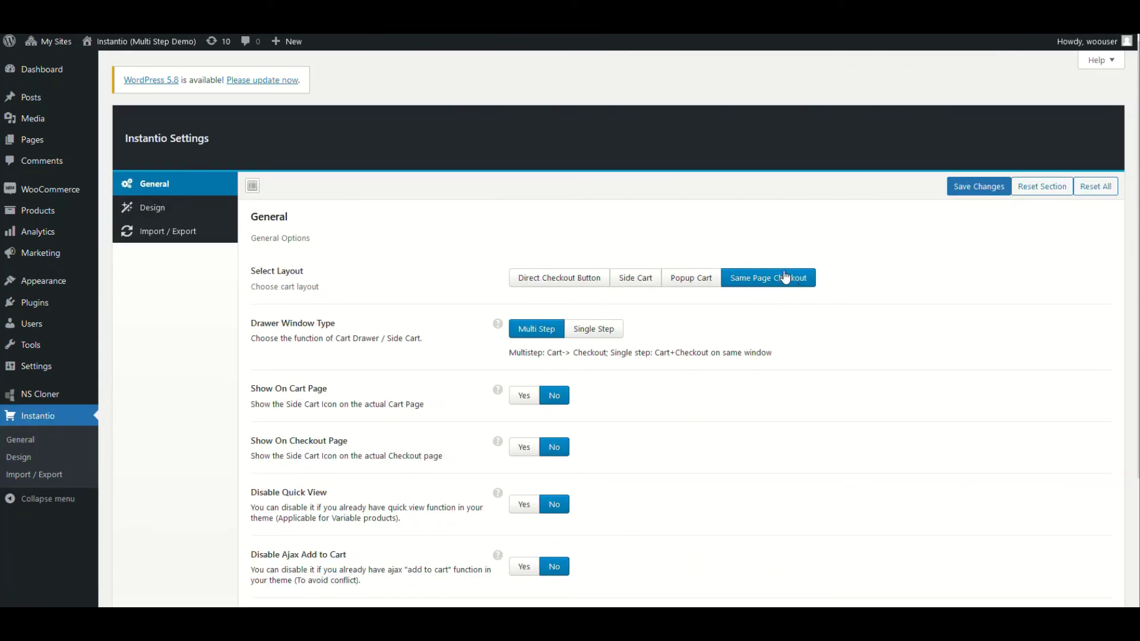
Step: Add the Belt to the cart from the store and proceed to checkout inside the drawer
mouse_move(121, 71)
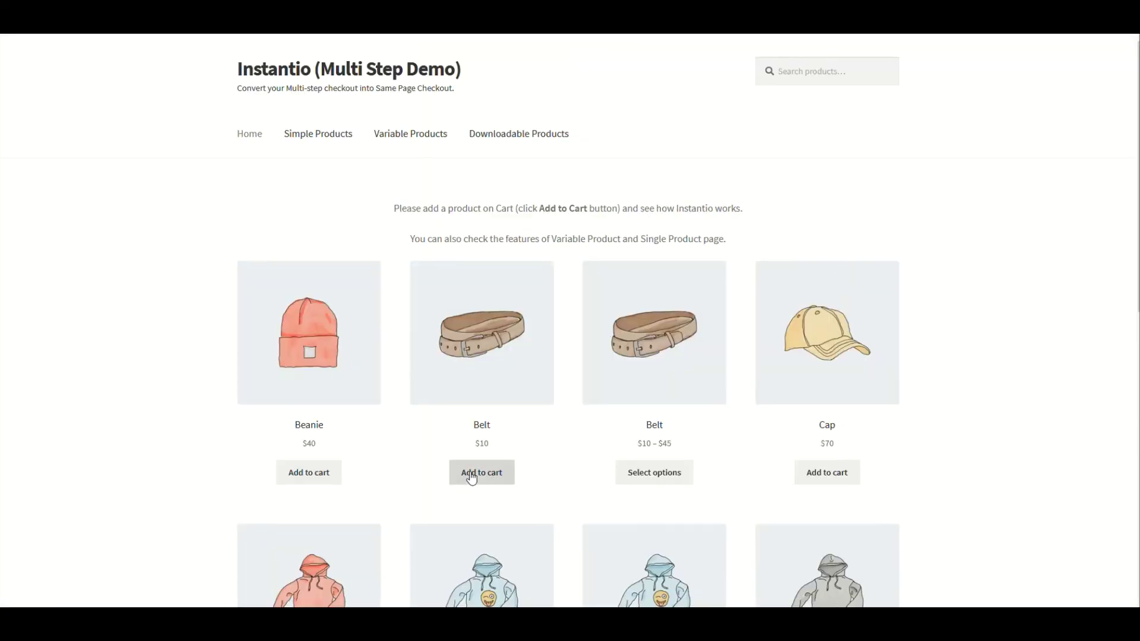
left_click(473, 479)
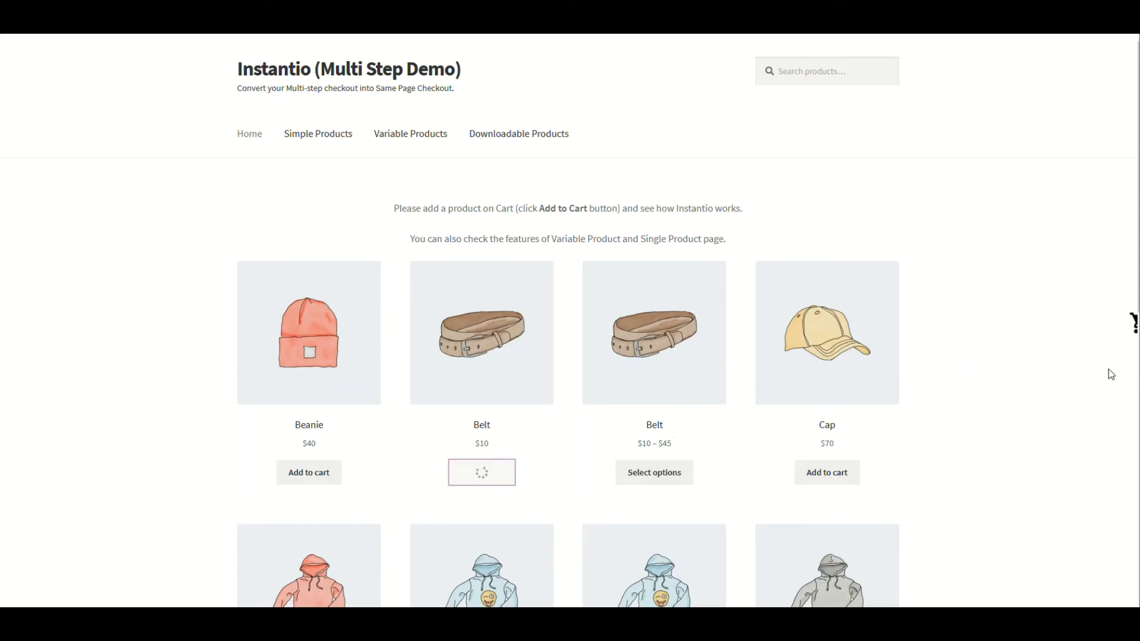
left_click(1117, 330)
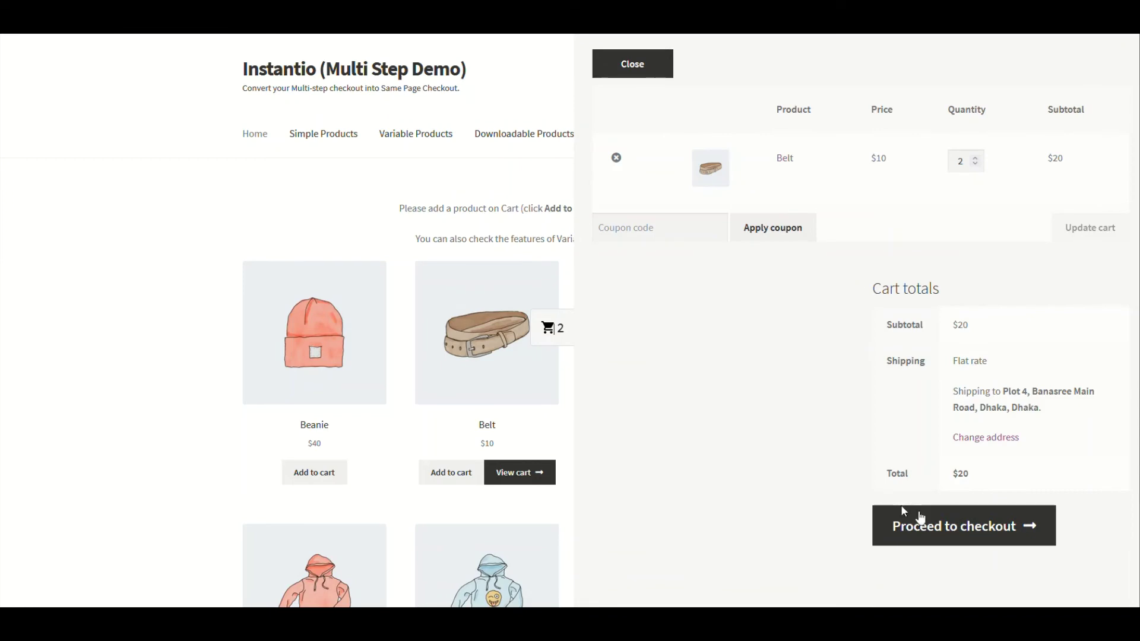
left_click(929, 529)
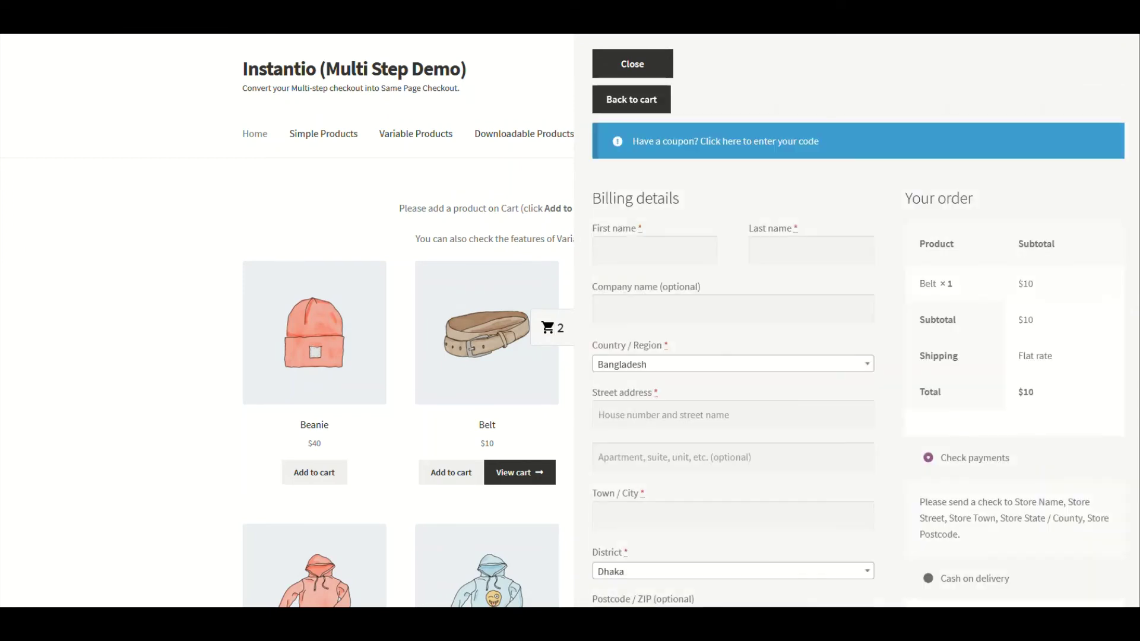
Step: Close the checkout drawer, add another Belt from its product page, and confirm 3 Belts totalling $30
scroll(876, 360, "down", 5)
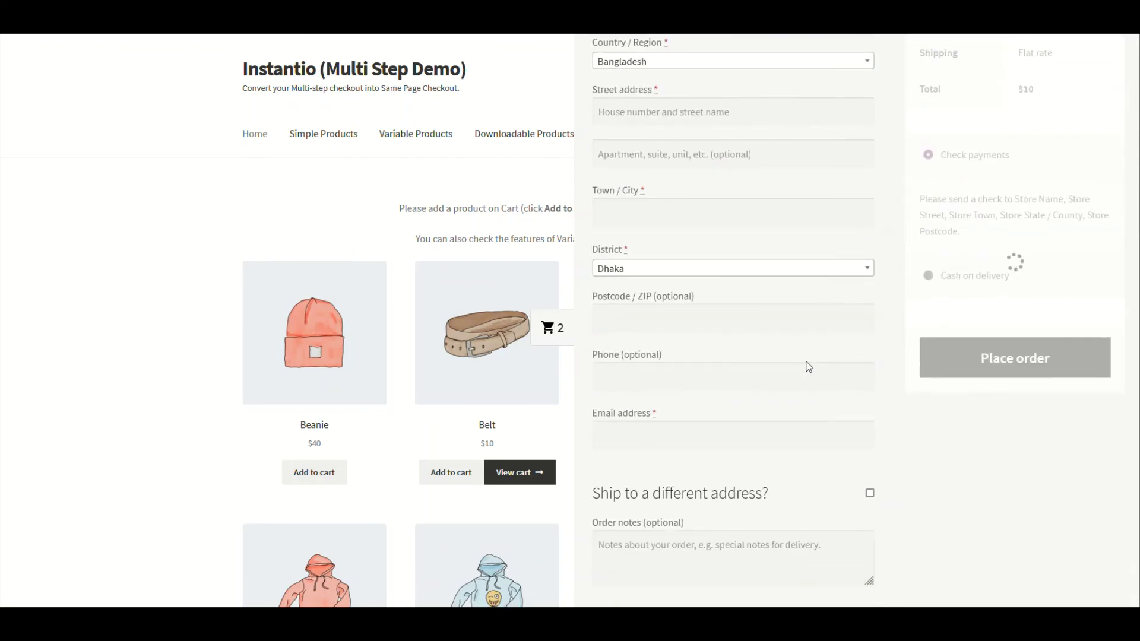
scroll(913, 363, "up", 5)
scroll(912, 363, "up", 1)
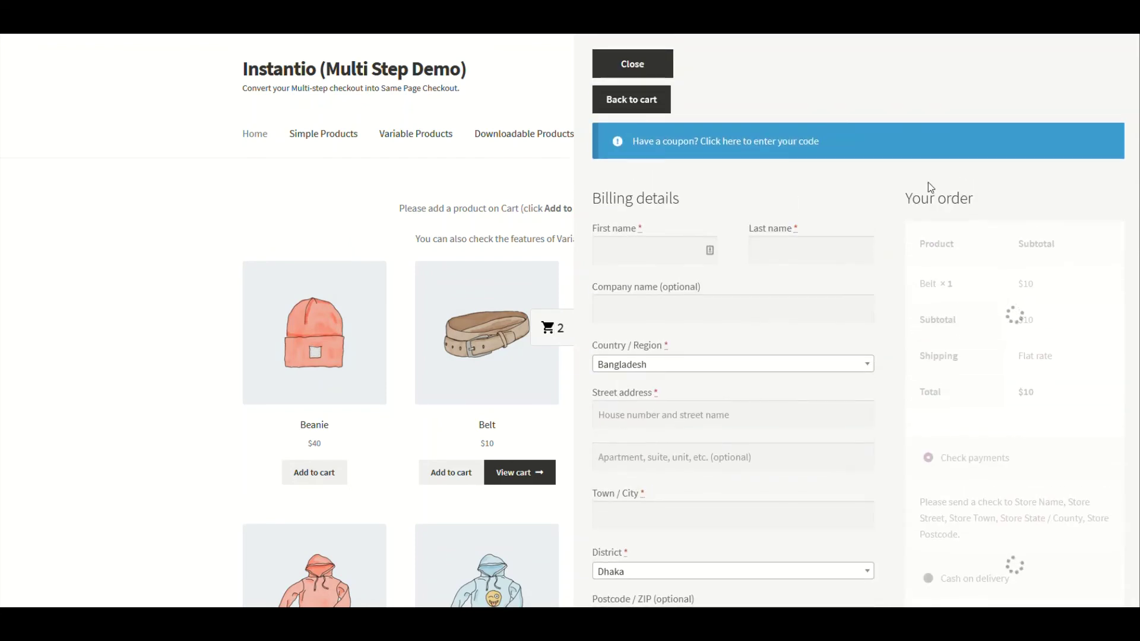
left_click(621, 70)
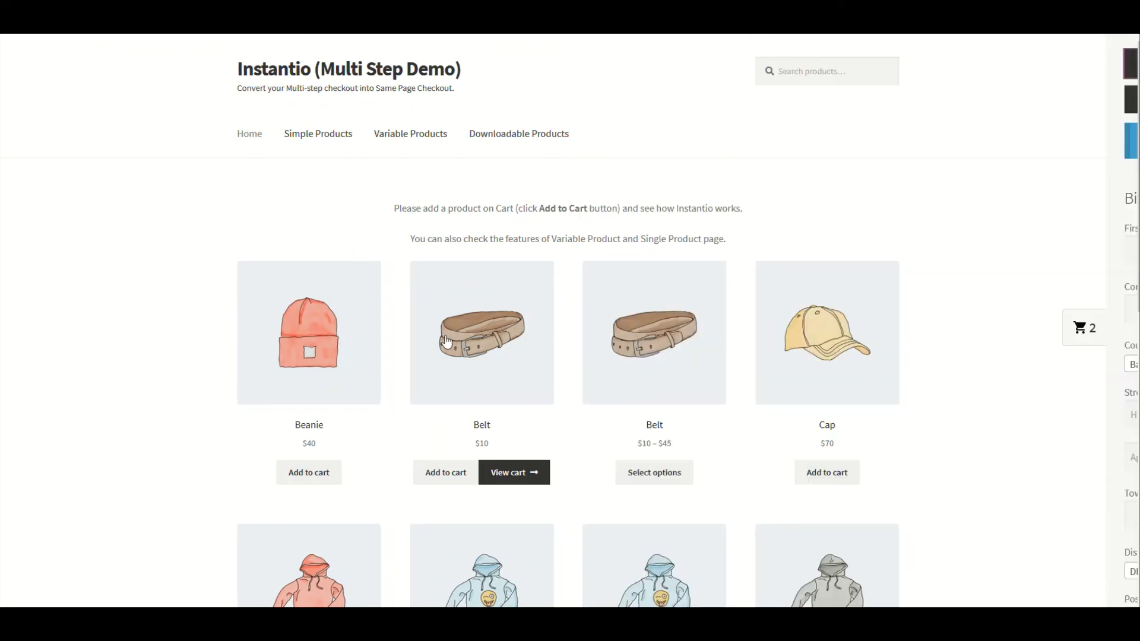
left_click(494, 400)
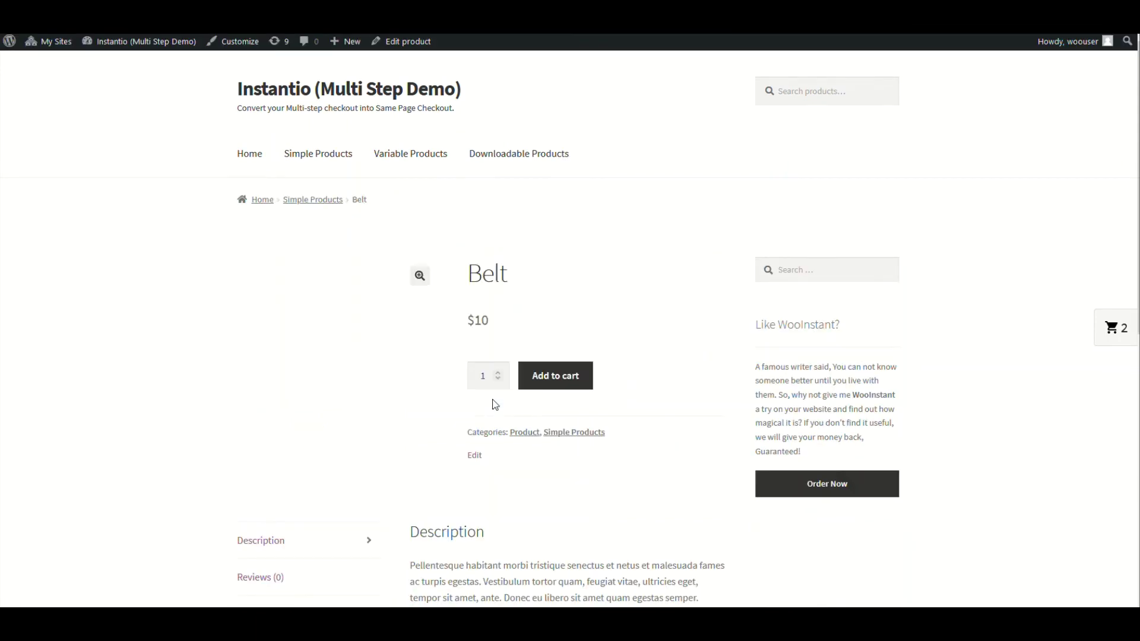
left_click(547, 390)
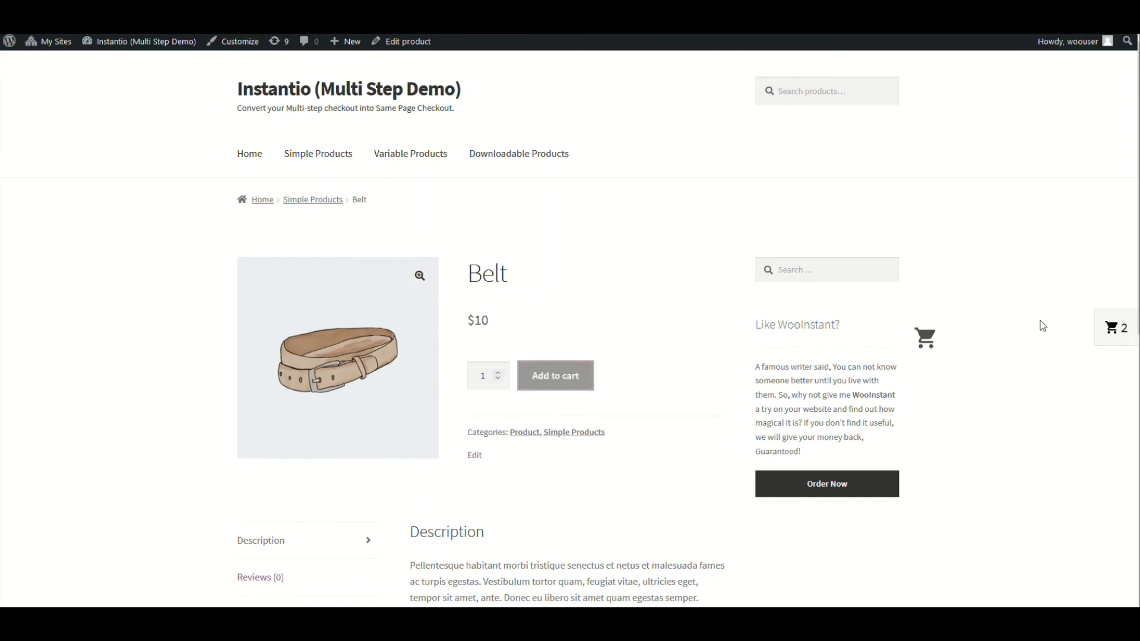
left_click(1099, 333)
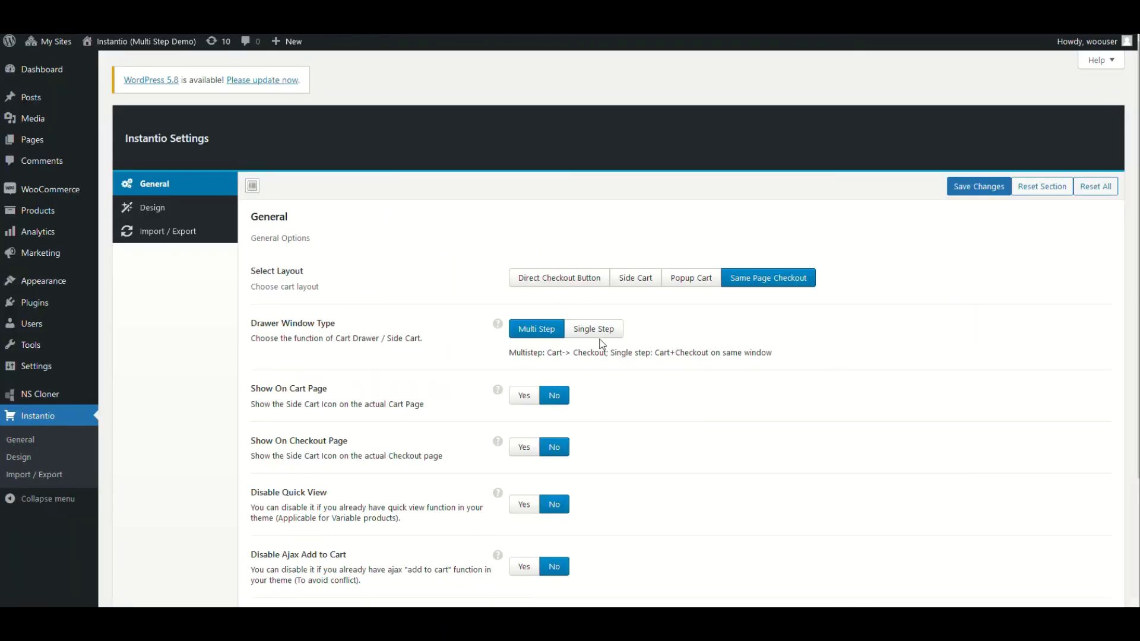
Step: Save Drawer Window Type as Single Step and confirm the drawer shows the 3-Belt cart with billing form
left_click(597, 336)
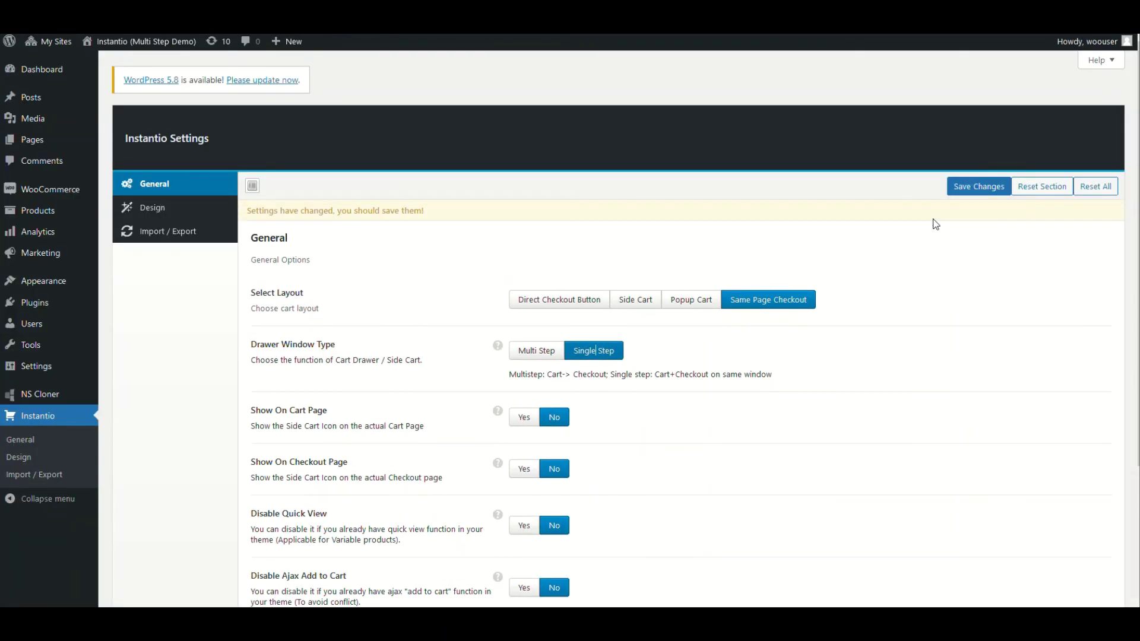
left_click(973, 189)
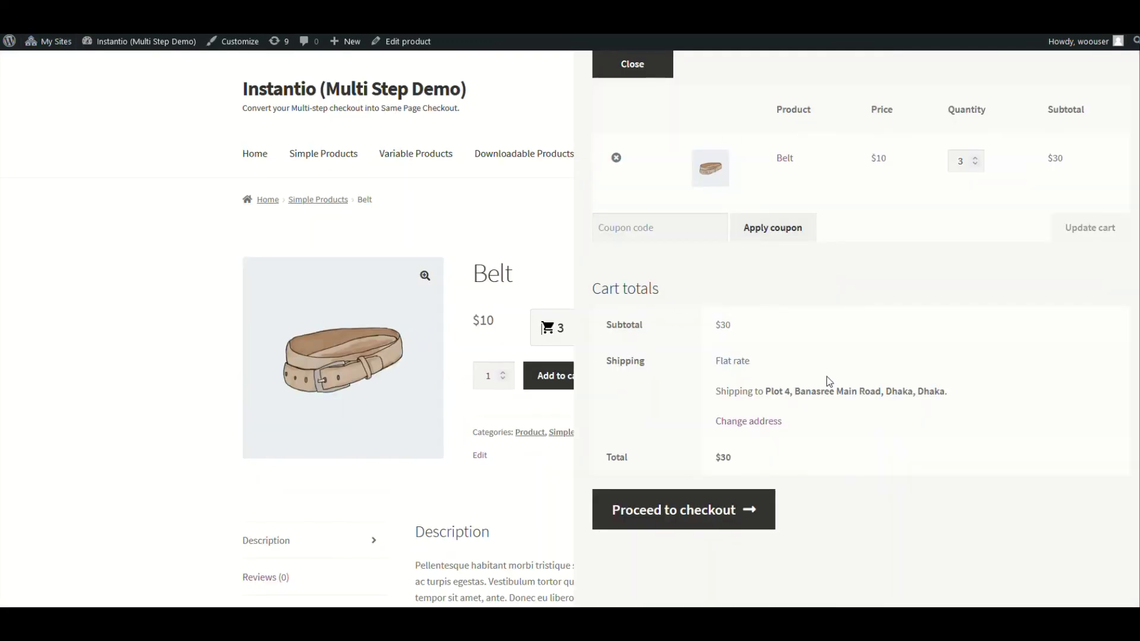
key("Escape")
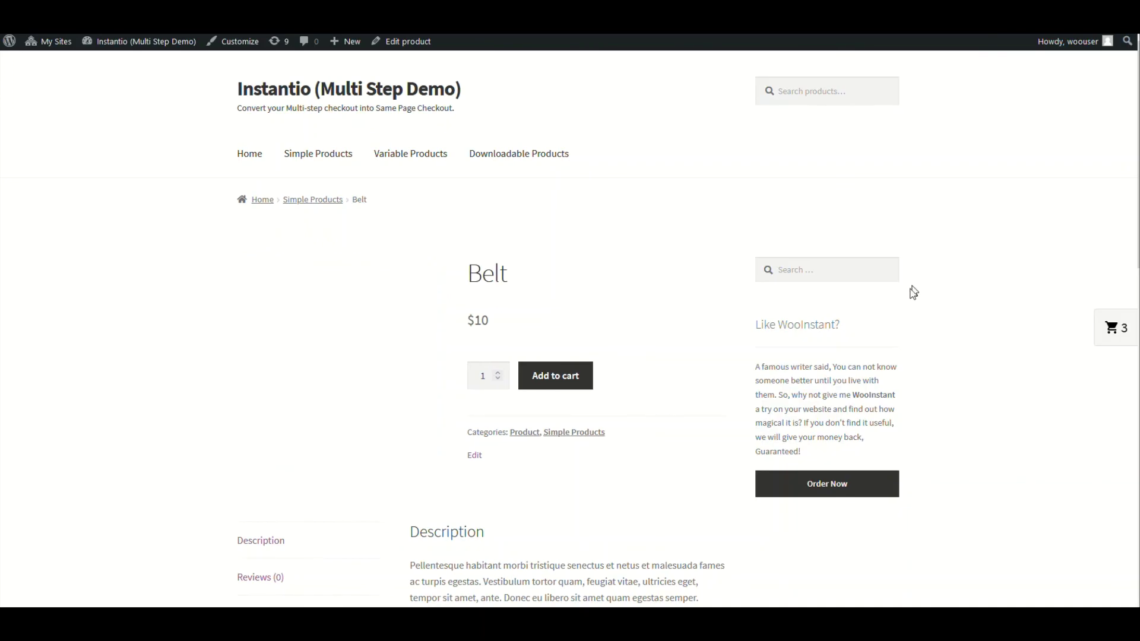
left_click(1106, 342)
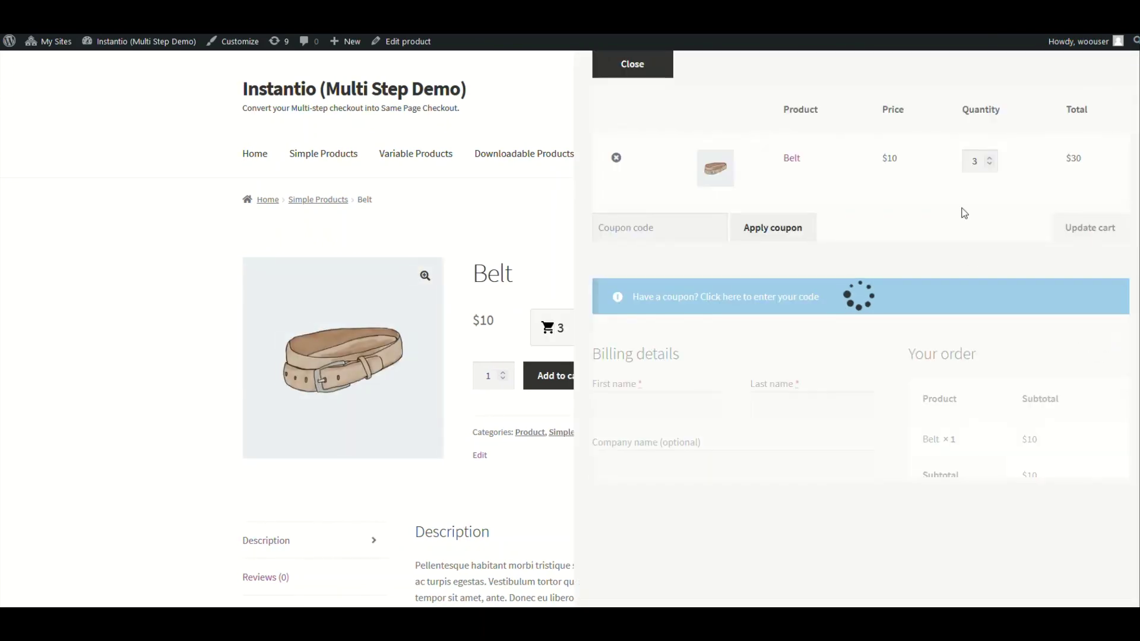
scroll(926, 252, "down", 8)
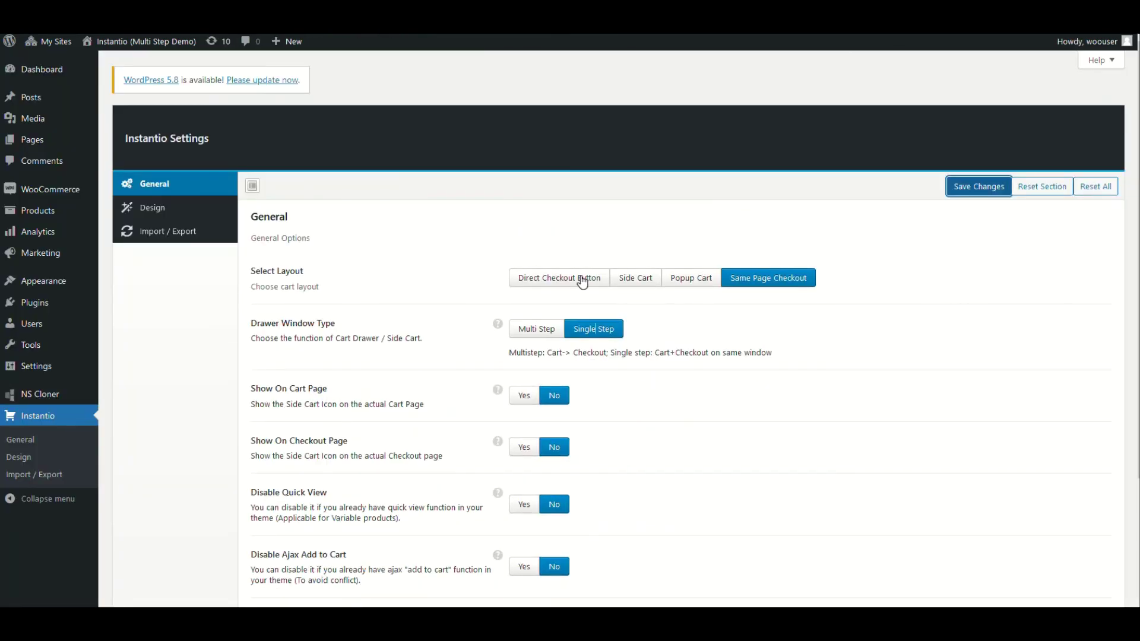
Step: Select Multi Step as the Drawer Window Type and look through the remaining General options
left_click(524, 329)
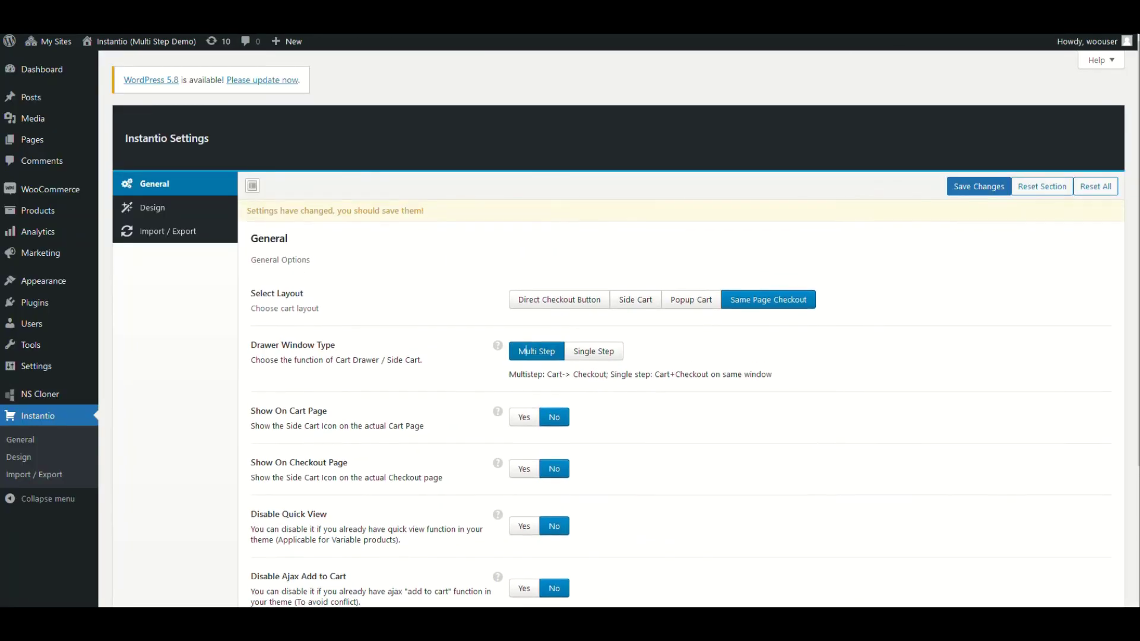
scroll(277, 297, "down", 2)
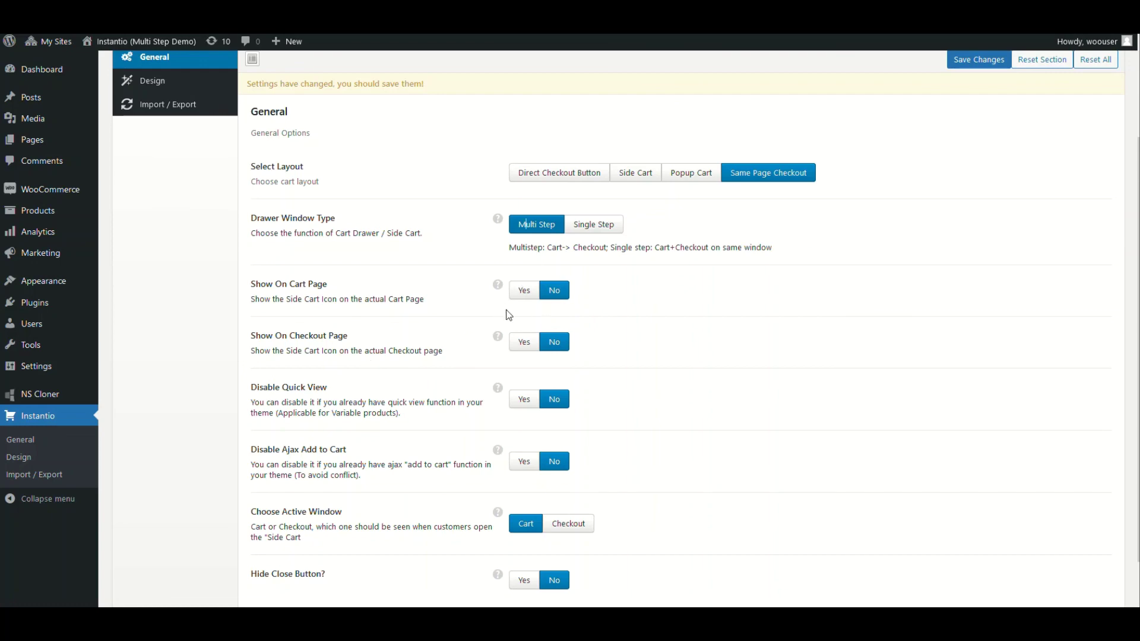
scroll(654, 322, "down", 1)
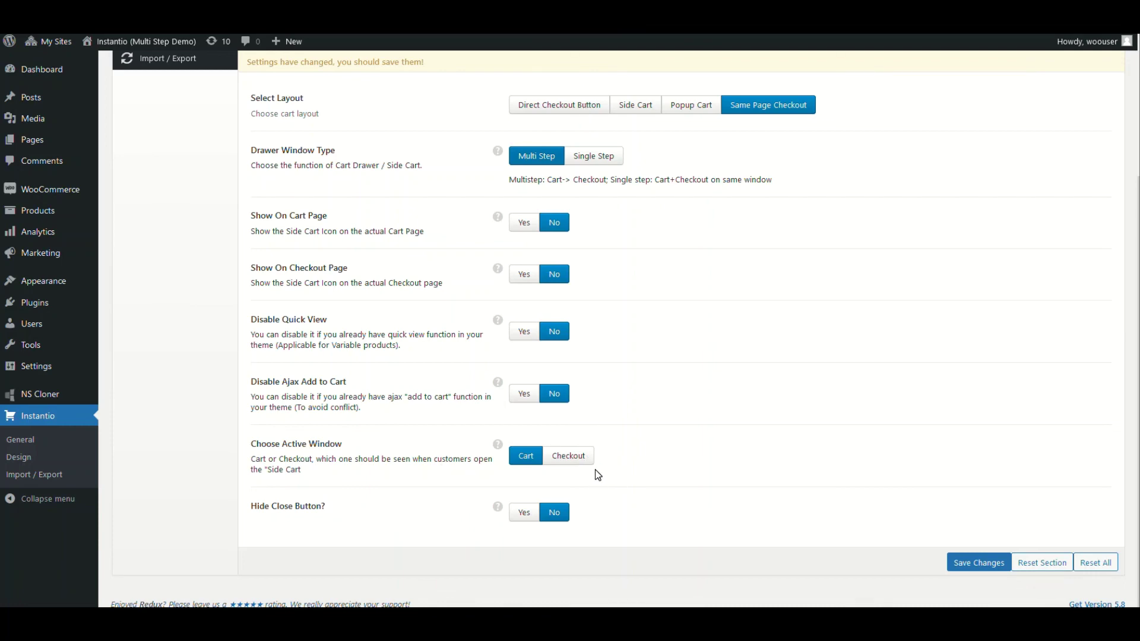
scroll(594, 451, "up", 3)
left_click(203, 214)
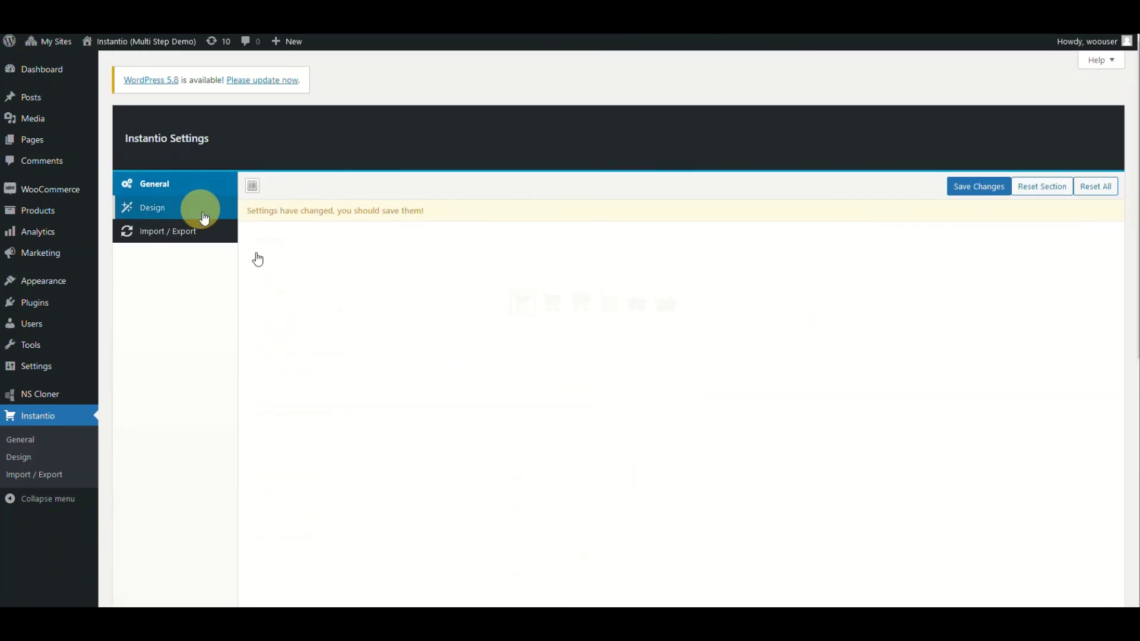
scroll(665, 398, "down", 1)
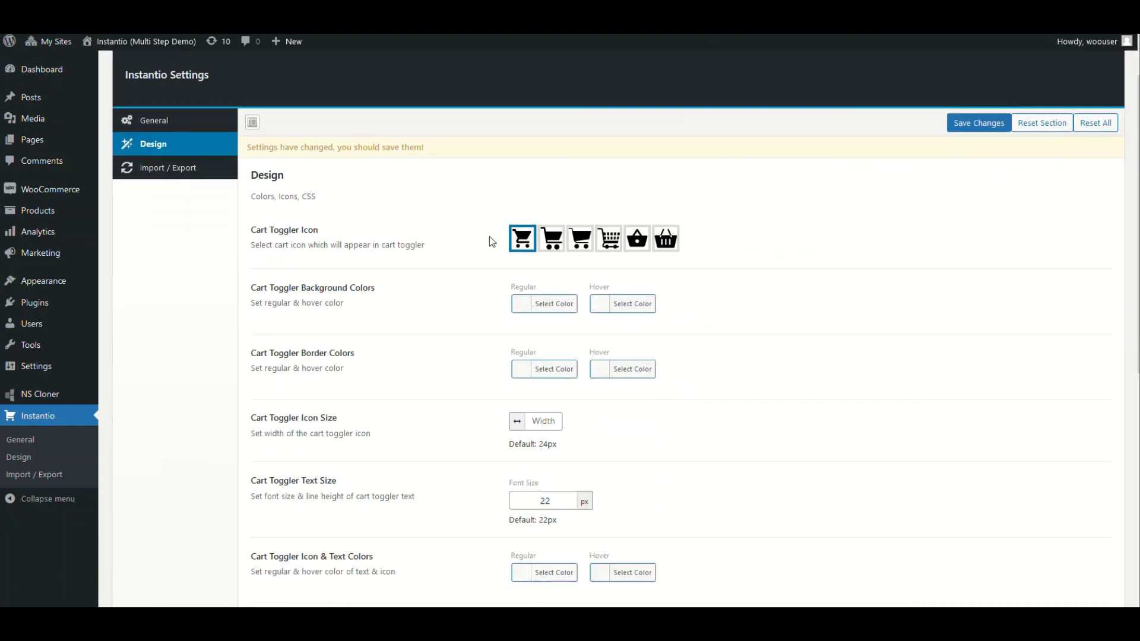
scroll(588, 309, "down", 3)
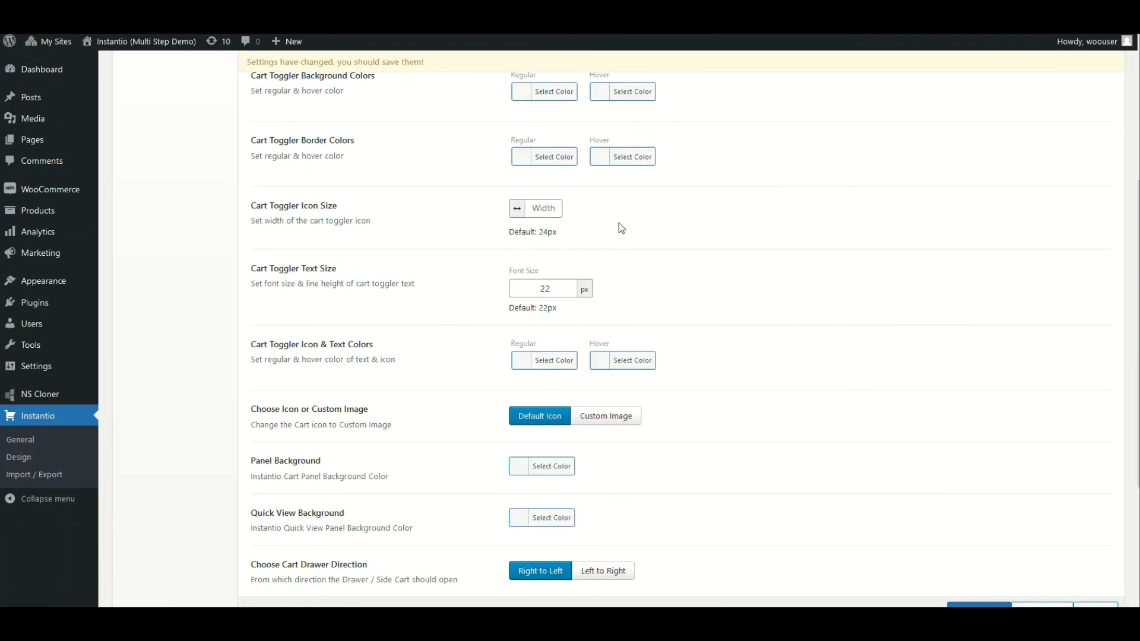
scroll(530, 294, "down", 2)
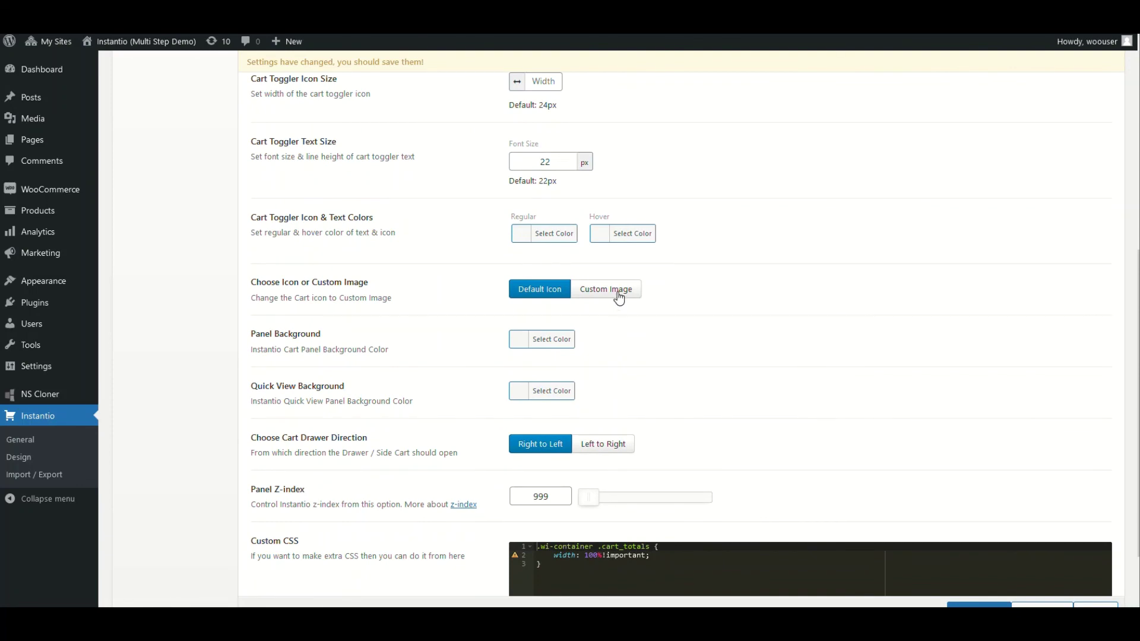
scroll(661, 355, "down", 1)
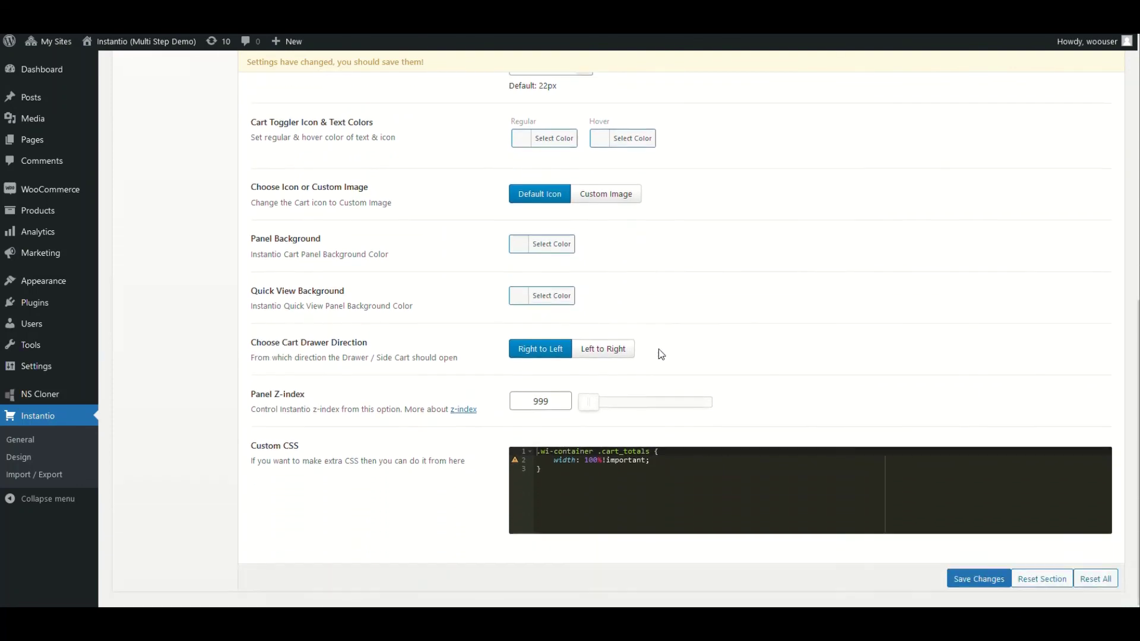
scroll(721, 315, "up", 1)
scroll(722, 316, "up", 6)
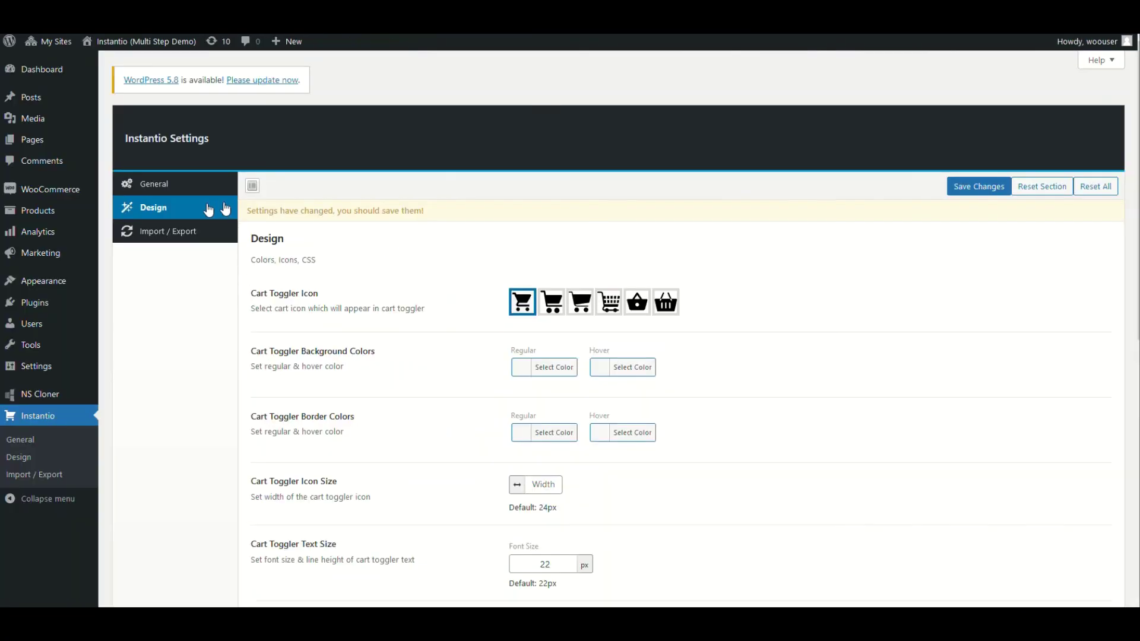
left_click(170, 189)
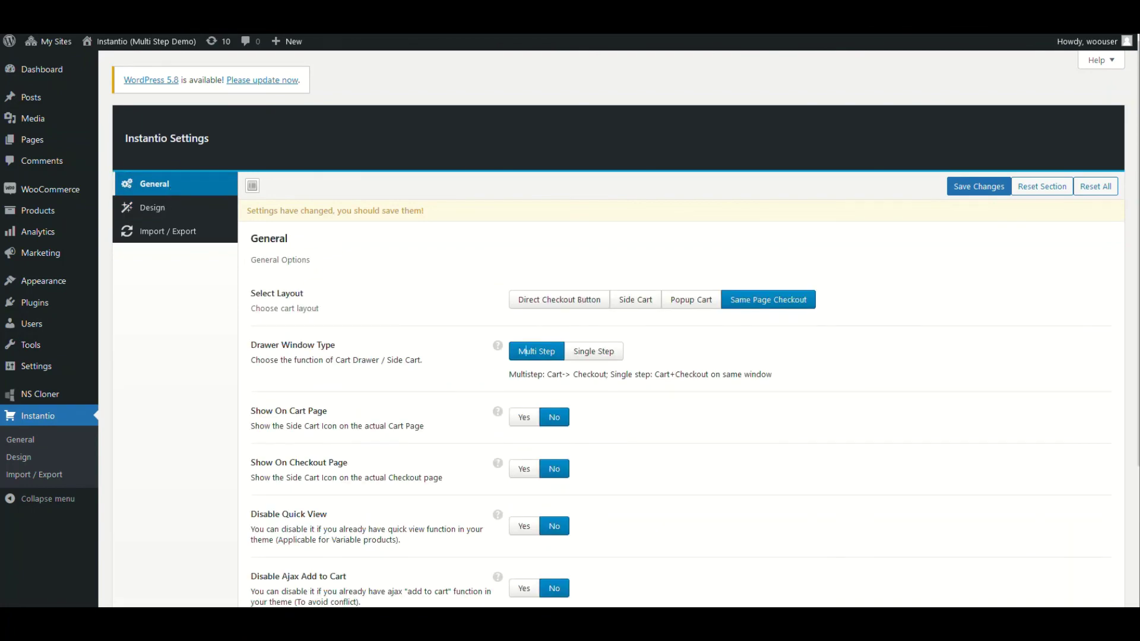
scroll(924, 392, "down", 2)
scroll(924, 392, "up", 2)
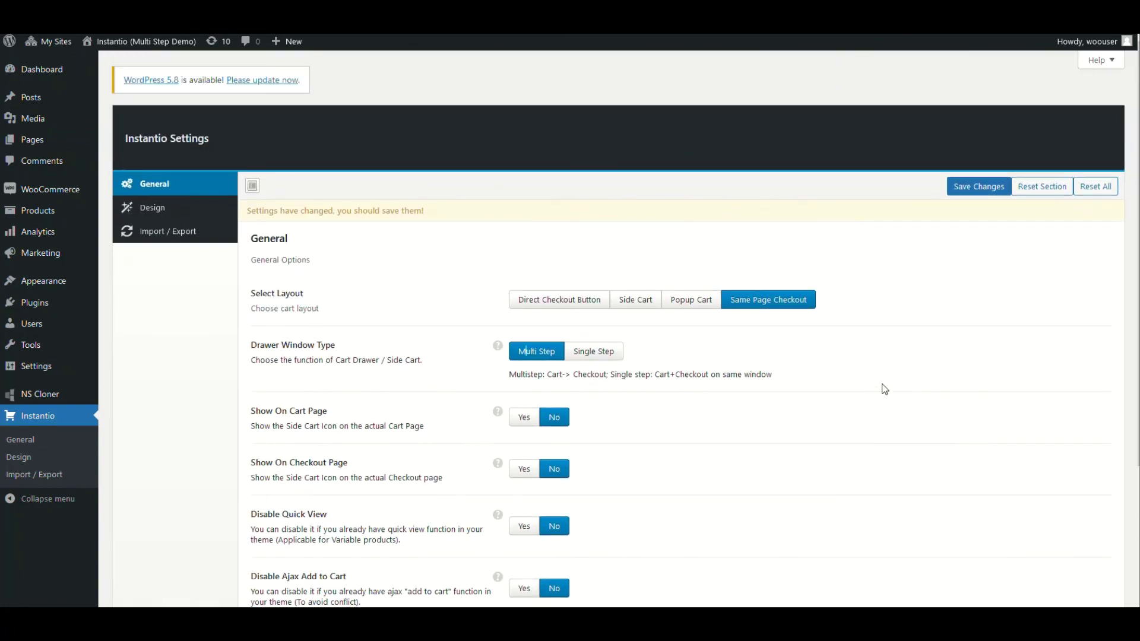